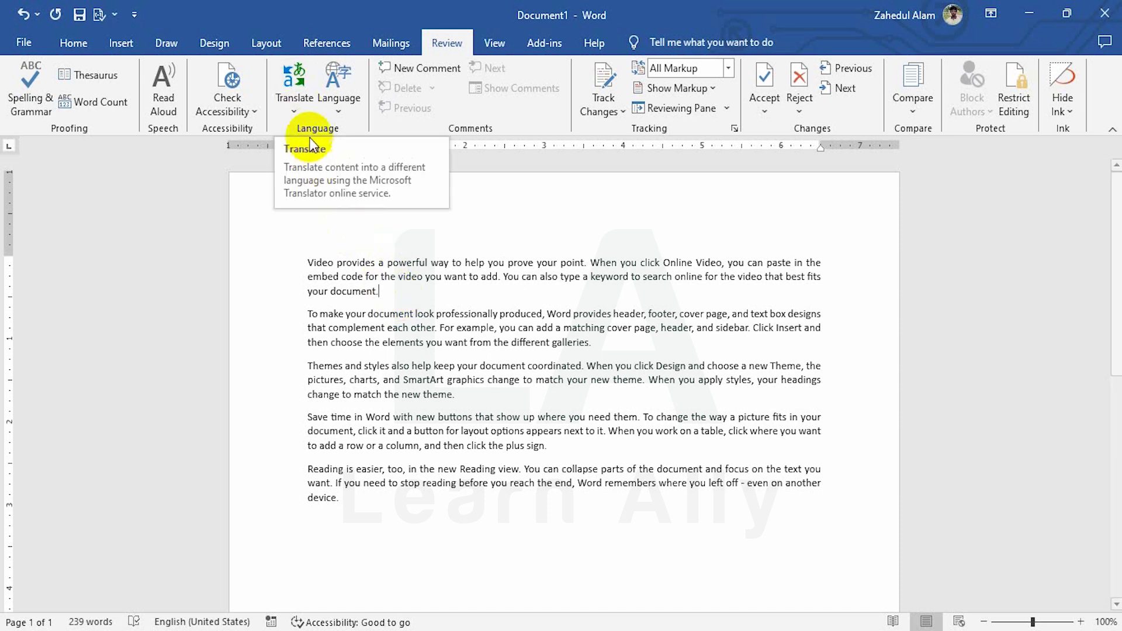
Step: Select the first paragraph and translate it with Translate Selection
click(300, 105)
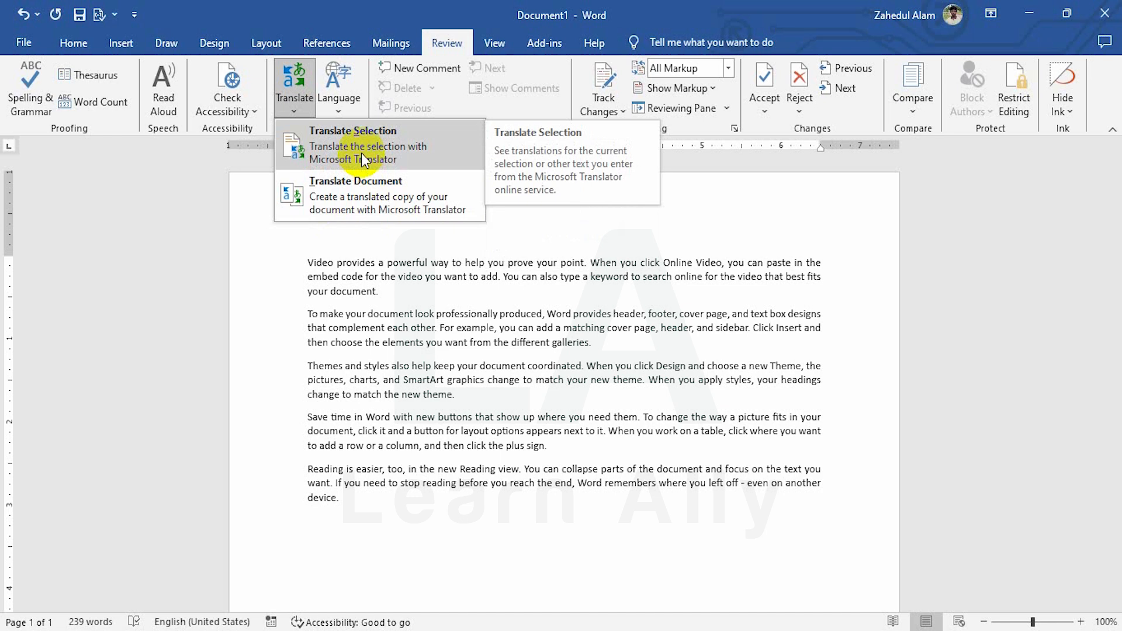
click(397, 292)
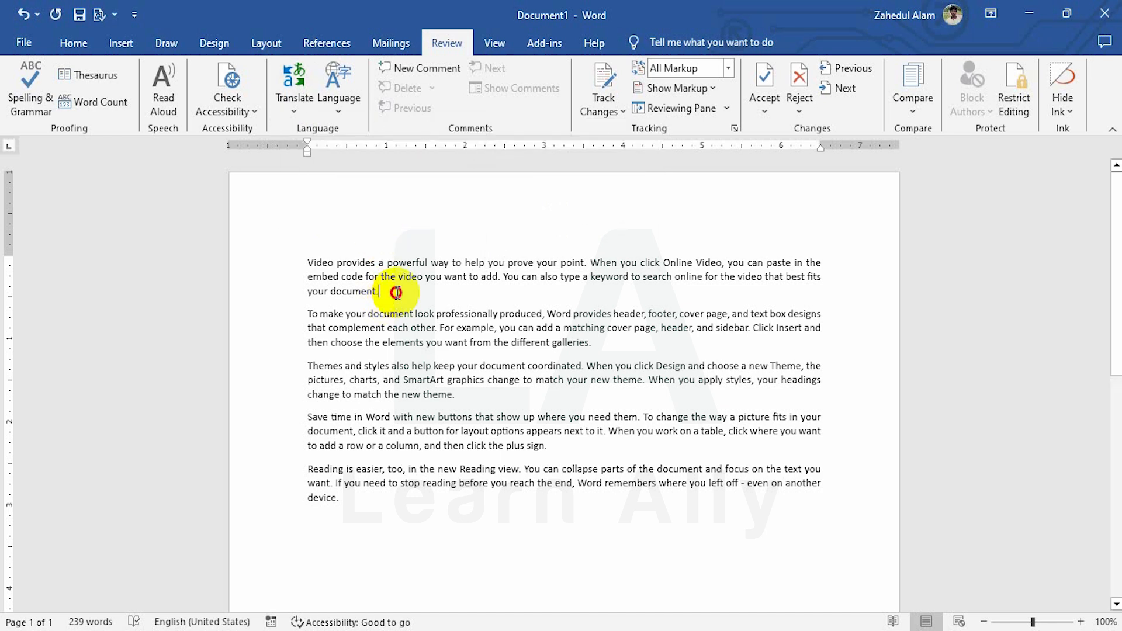
drag(397, 292, 308, 261)
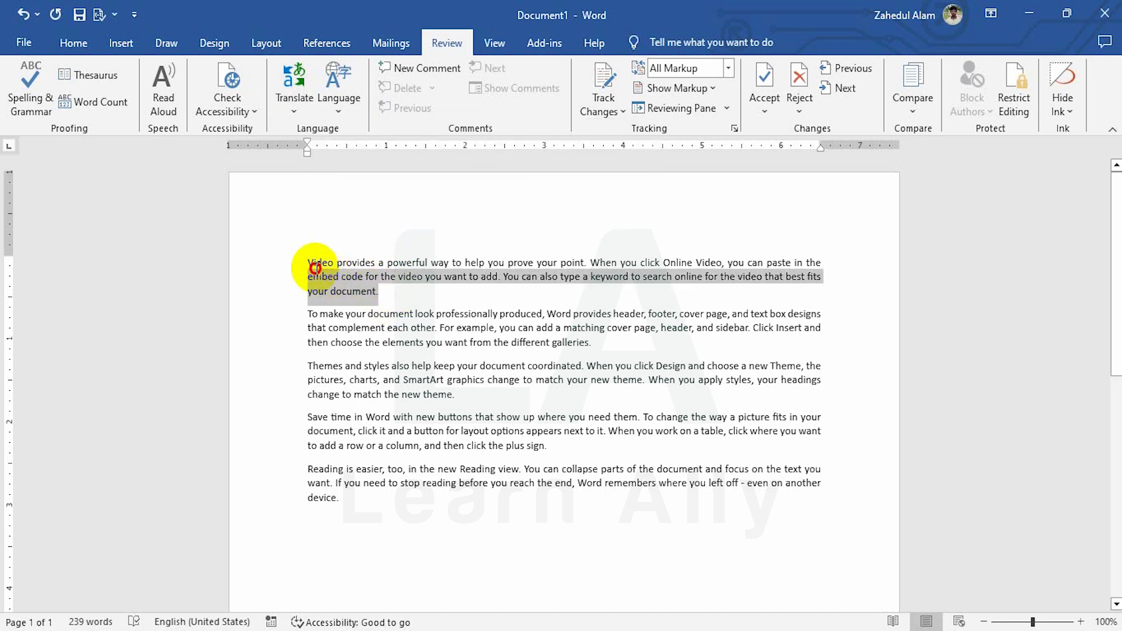
click(295, 114)
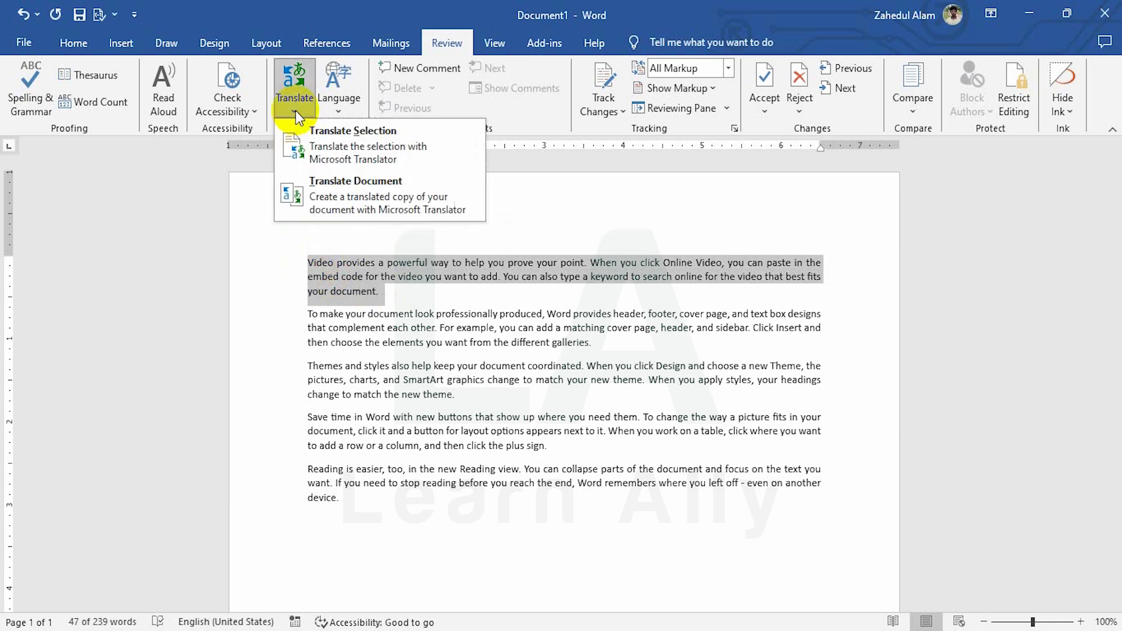
click(349, 149)
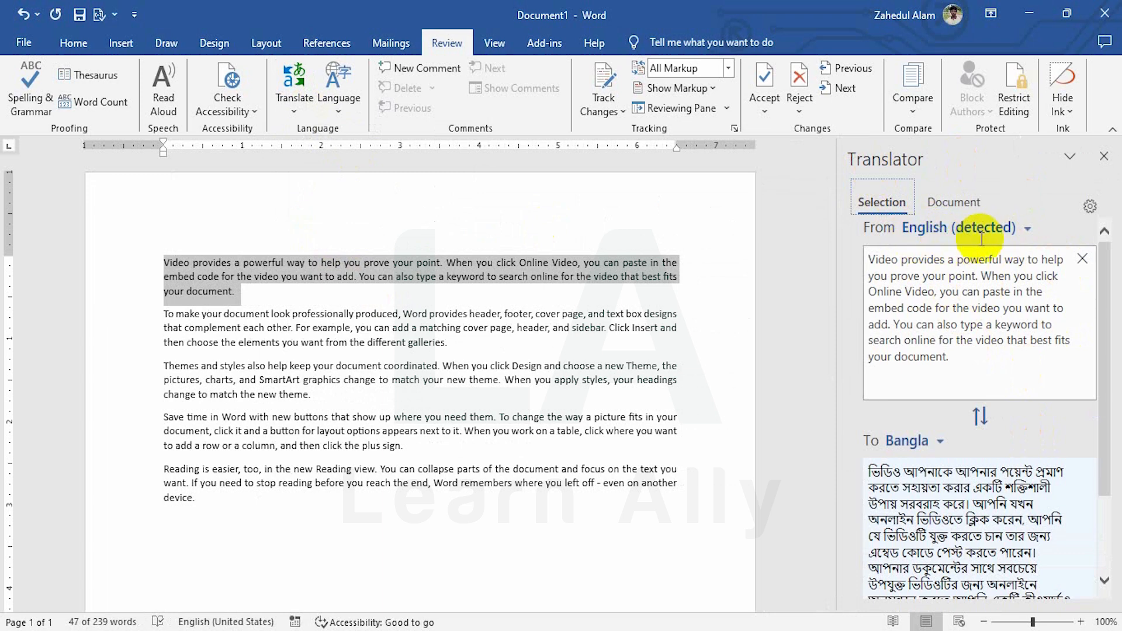
scroll(930, 398, down, 2)
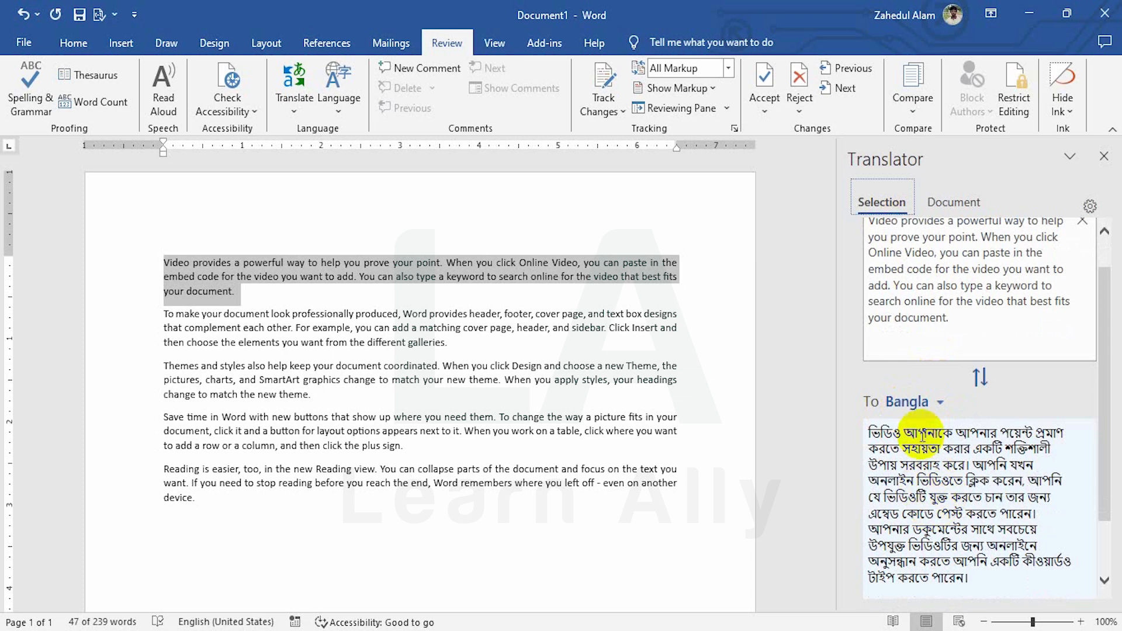
Step: Set the selection's target language to Arabic and then to Azerbaijani to preview both translations
click(939, 403)
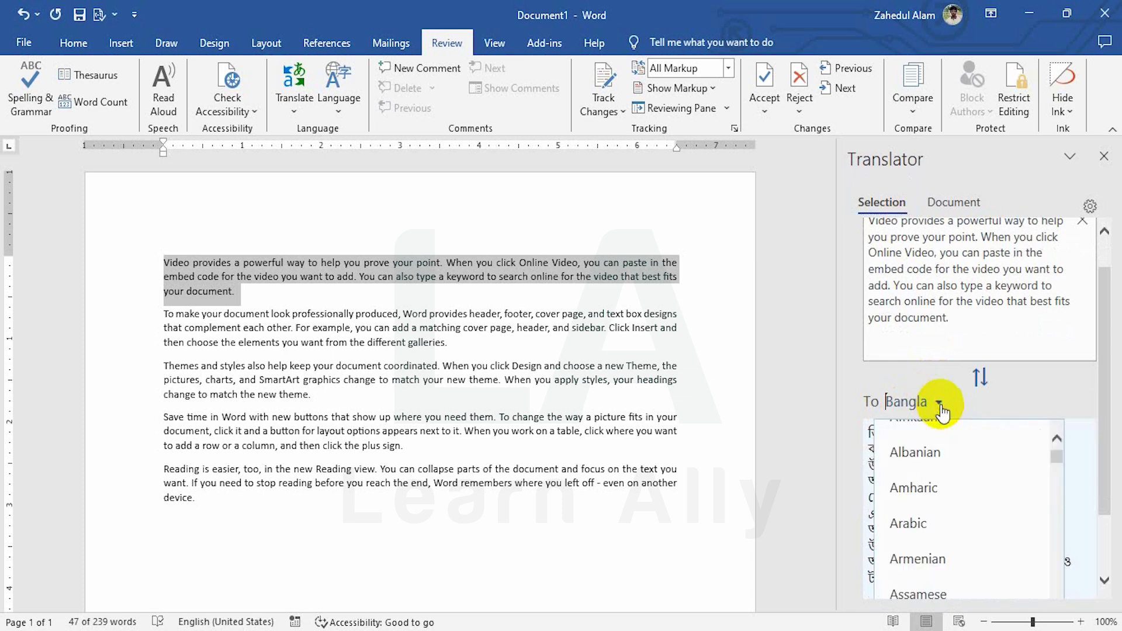
click(928, 532)
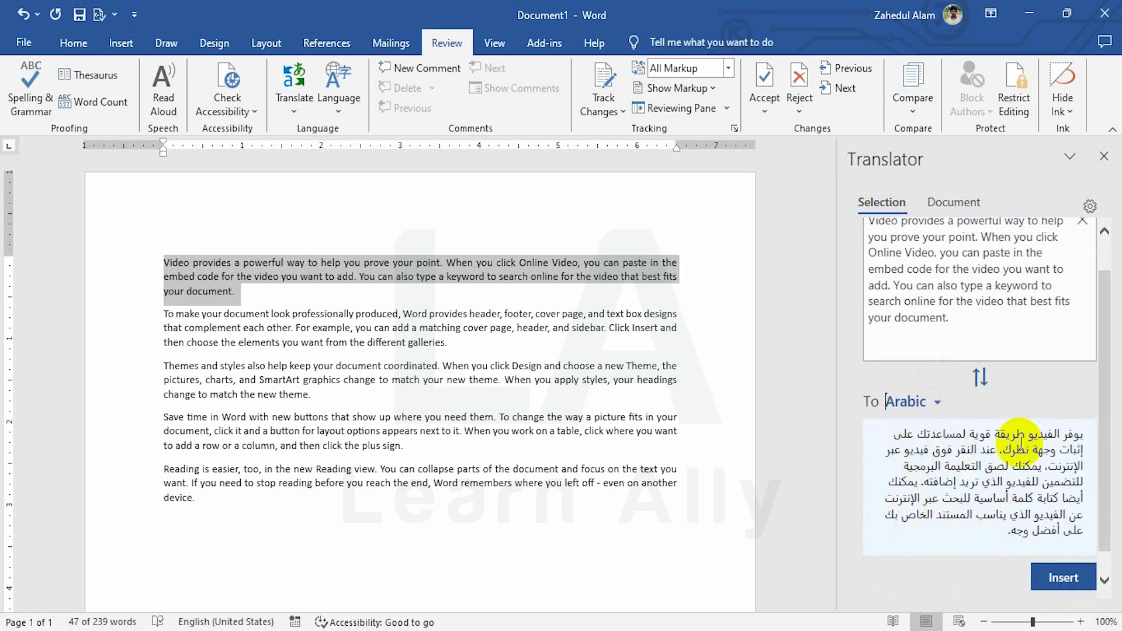
click(940, 404)
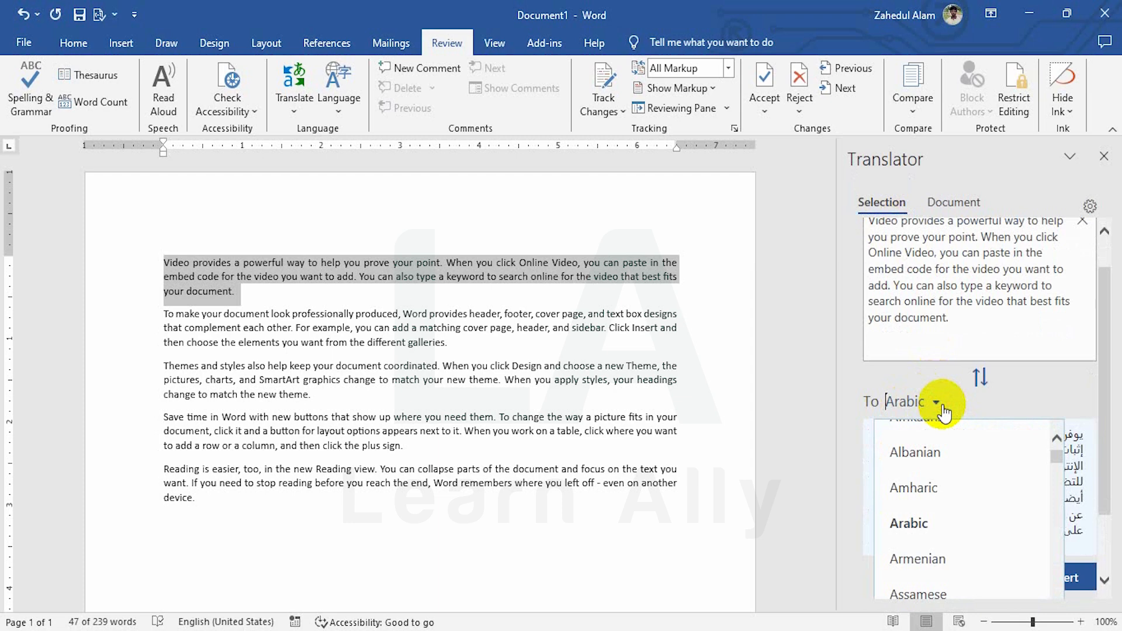
scroll(935, 564, down, 1)
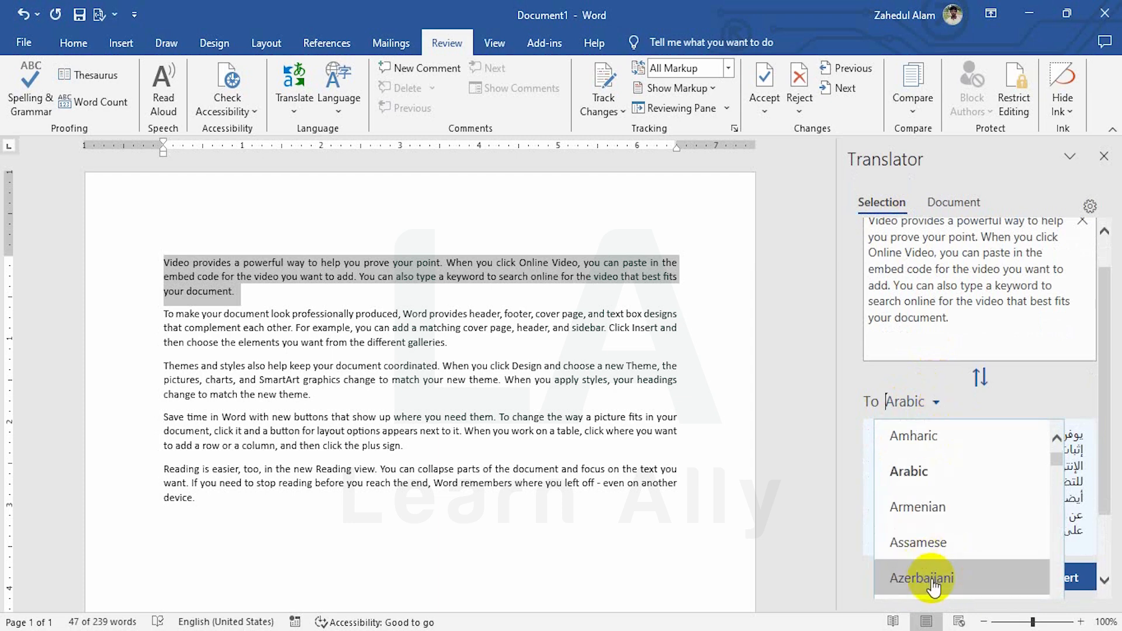
click(935, 584)
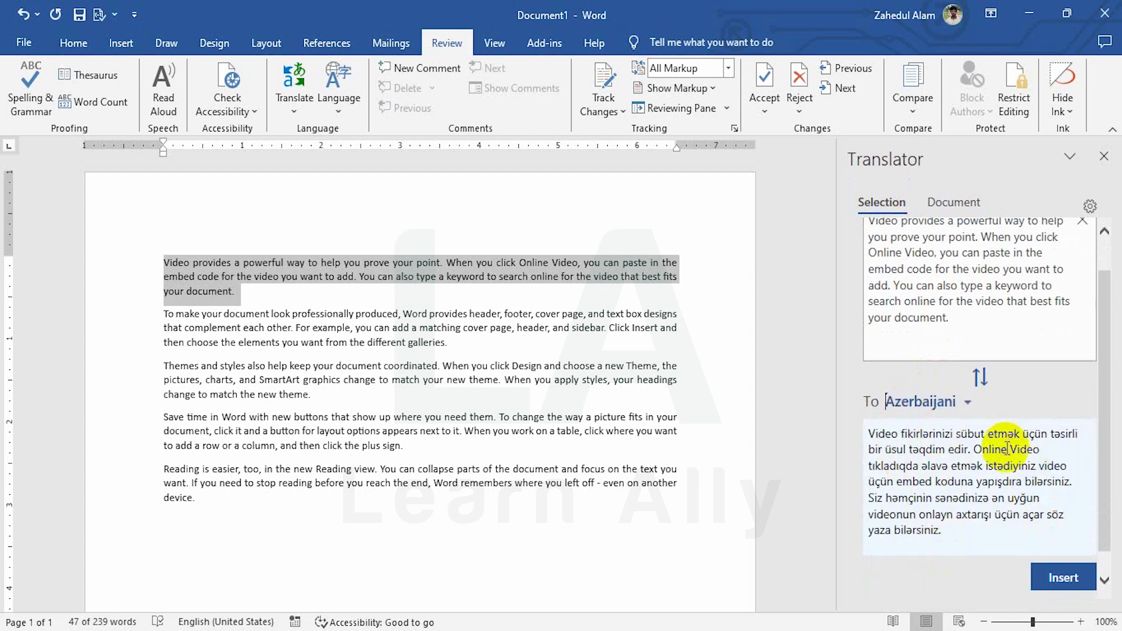
Step: Set the selection's target language to Chinese (Literary)
click(967, 402)
scroll(966, 504, down, 1)
scroll(965, 508, down, 2)
scroll(963, 514, down, 2)
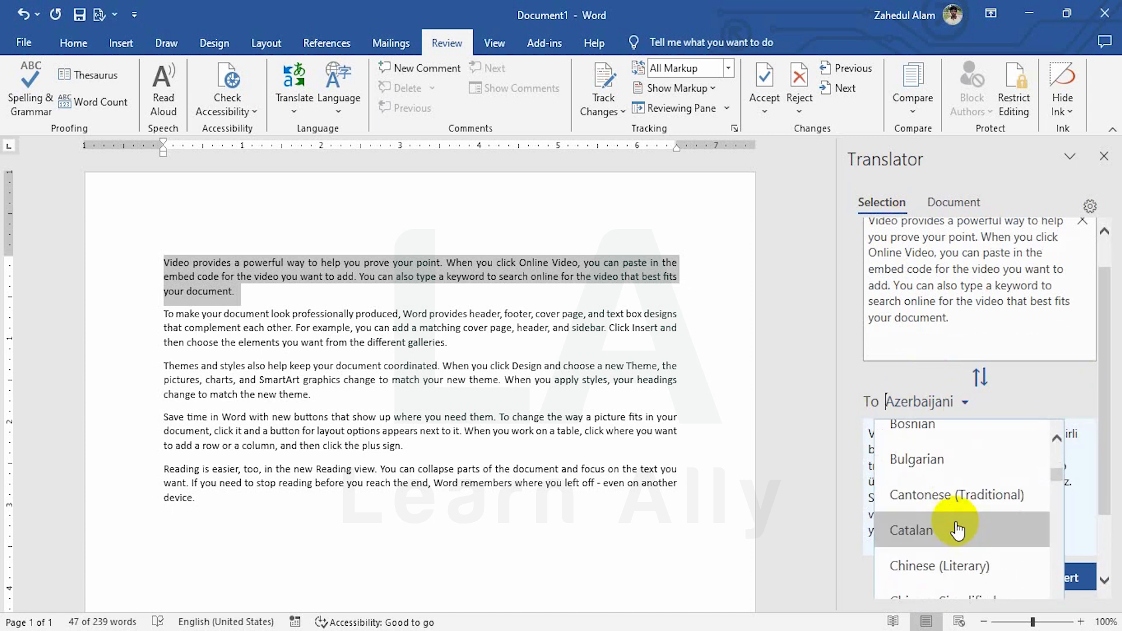
click(968, 567)
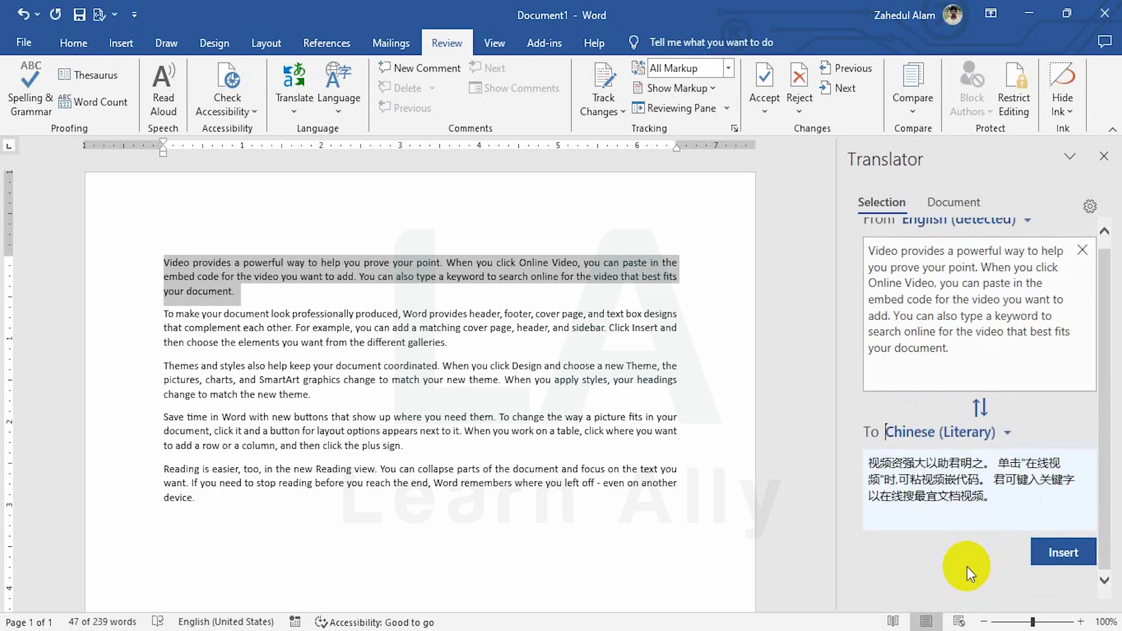
Step: Set the selection's target language back to Bangla
click(1006, 432)
scroll(954, 514, up, 3)
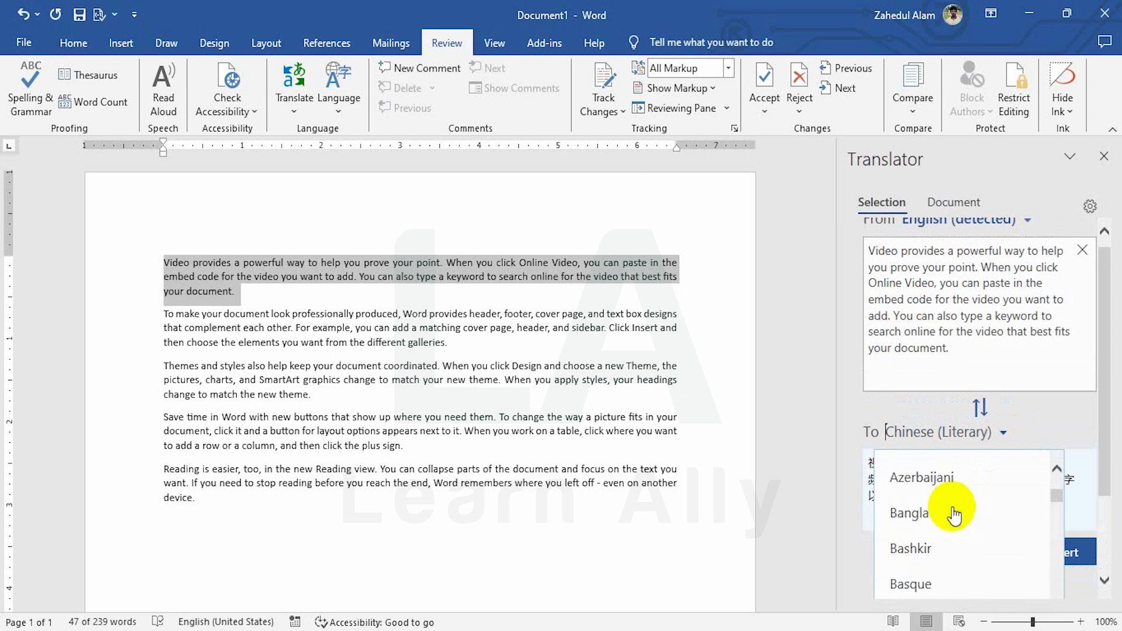
click(954, 515)
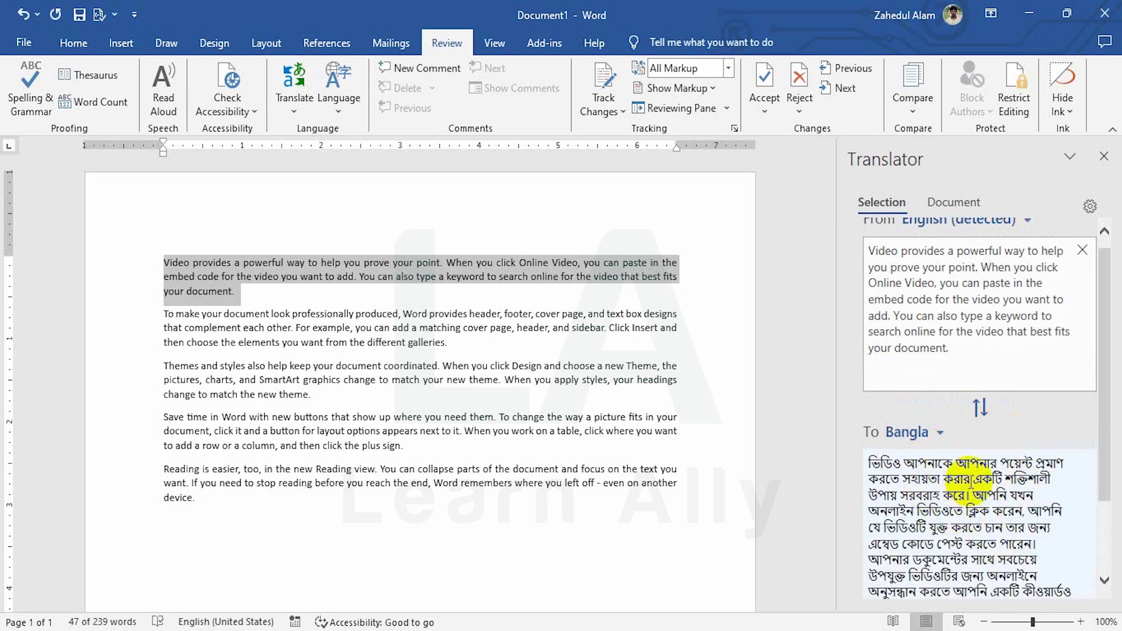
Step: Select the last paragraph, beginning "Reading is easier", and replace it with its Bangla translation
drag(211, 498, 165, 472)
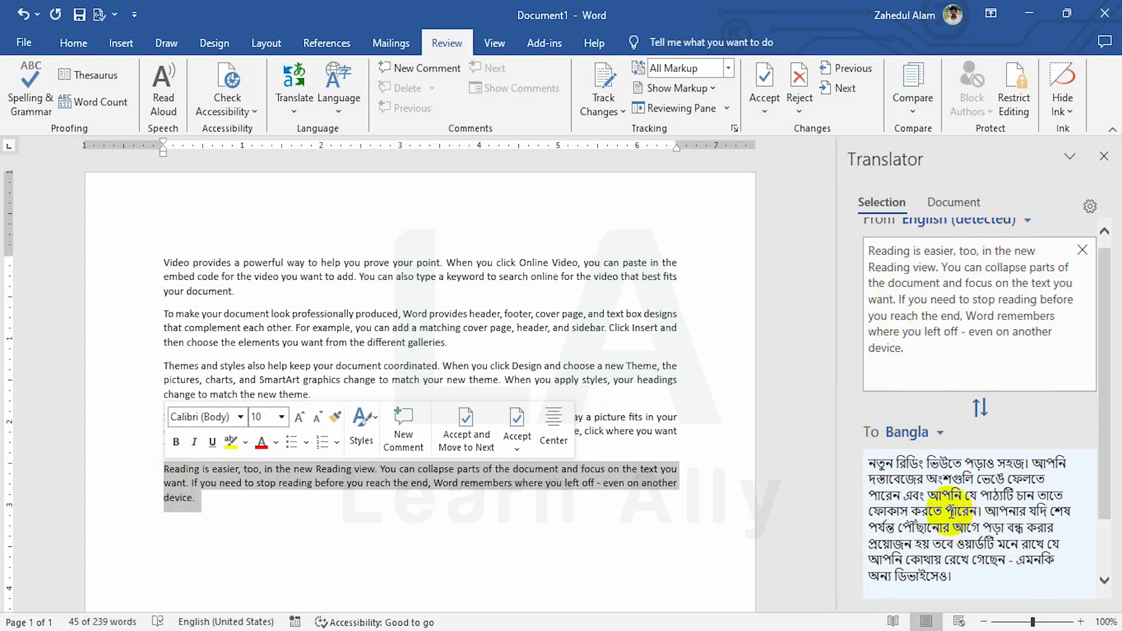
scroll(953, 473, down, 2)
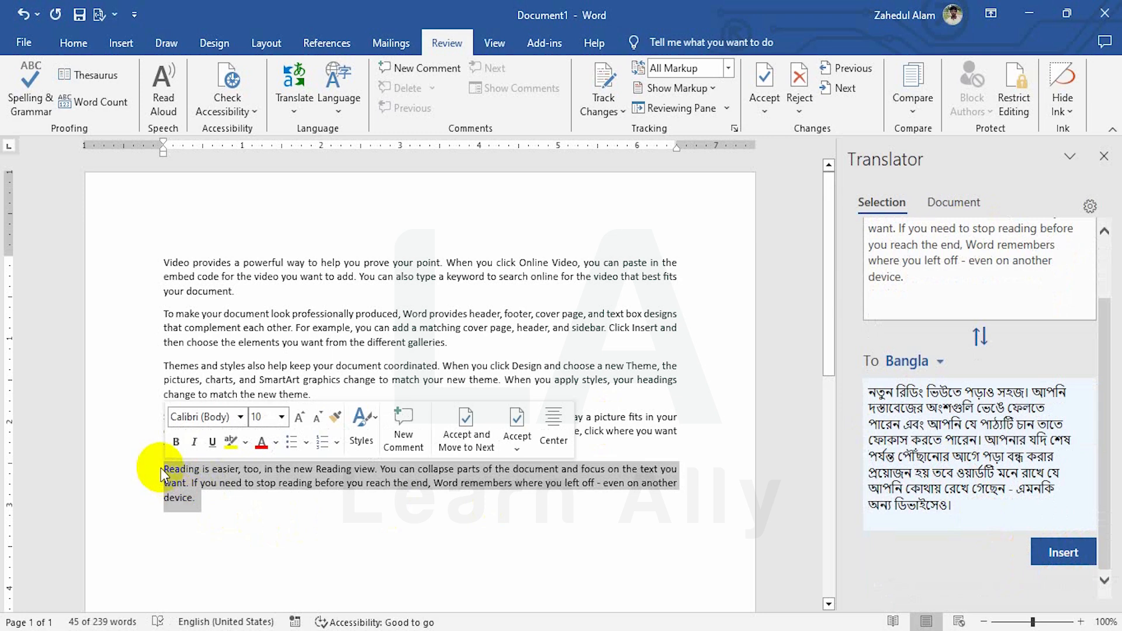
click(1075, 557)
scroll(333, 371, down, 5)
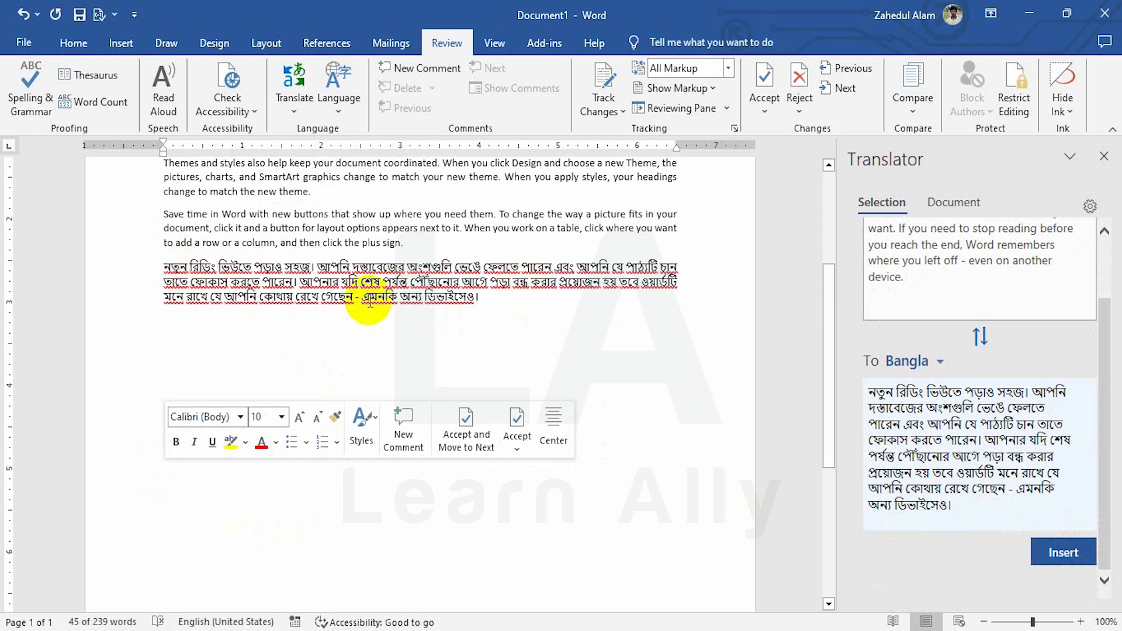
Step: Undo the inserted Bangla translation, close the Translator pane and deselect the last paragraph
click(430, 350)
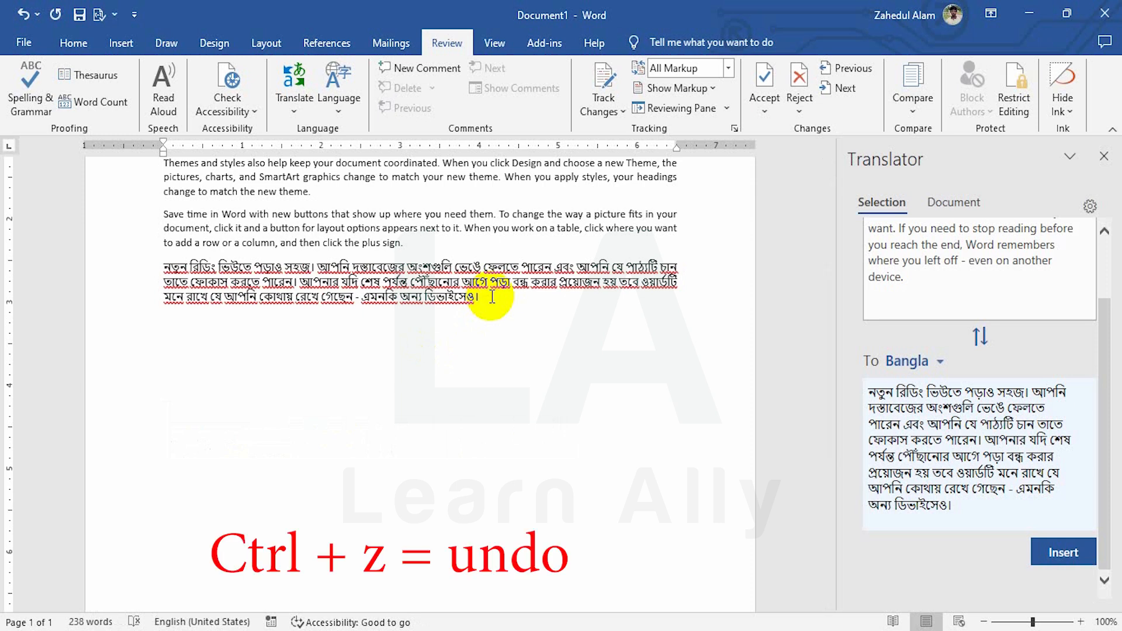
key(ctrl+z)
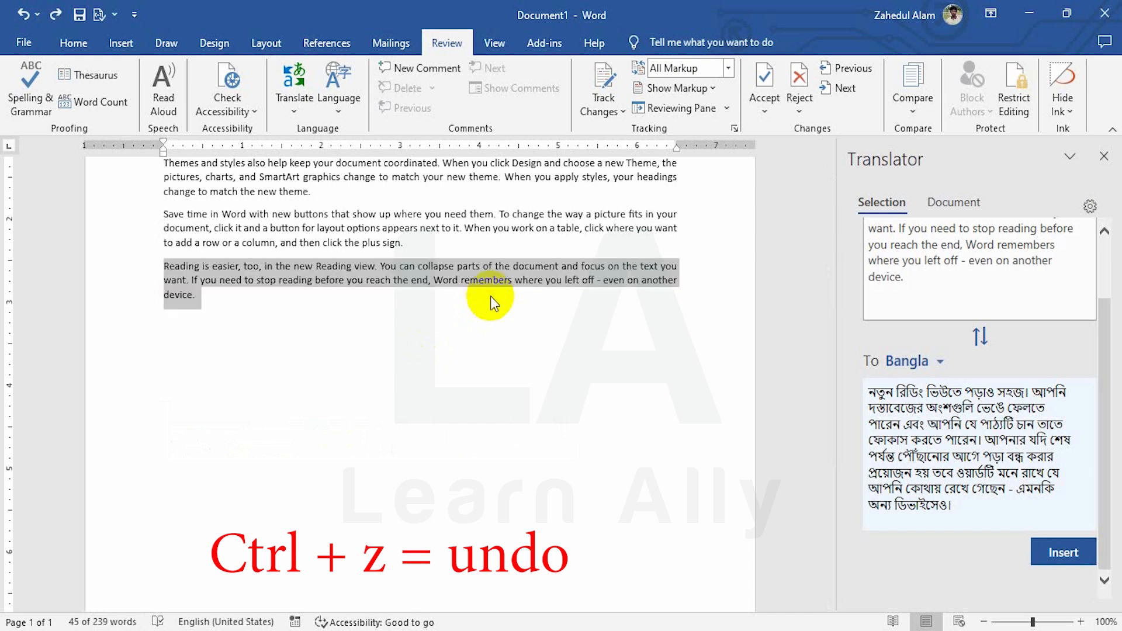
click(1104, 156)
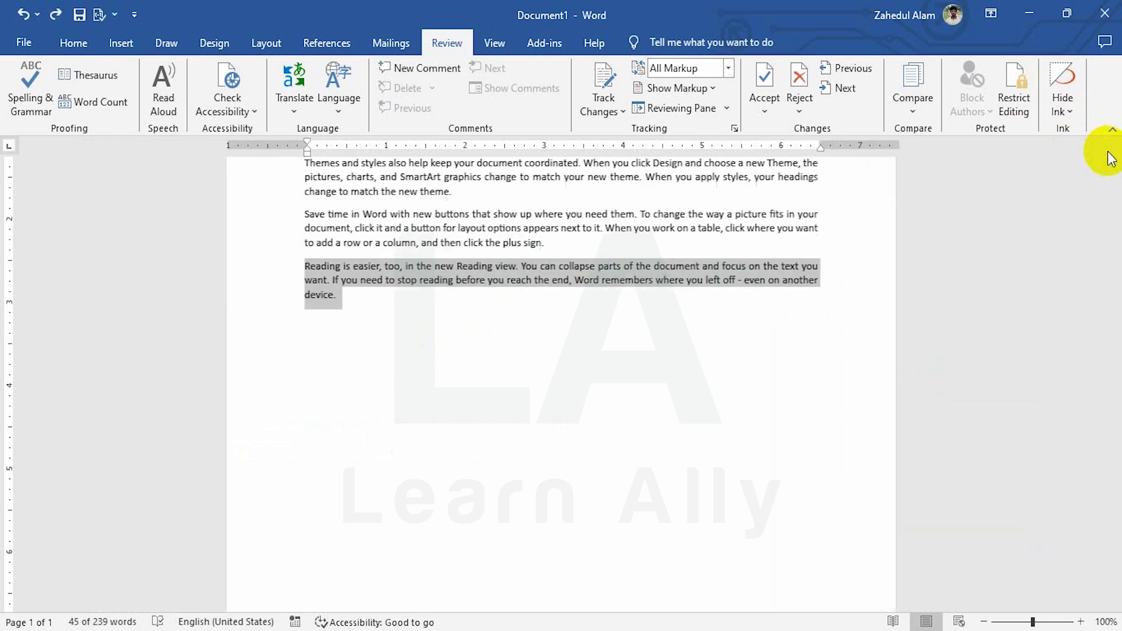
scroll(409, 380, up, 6)
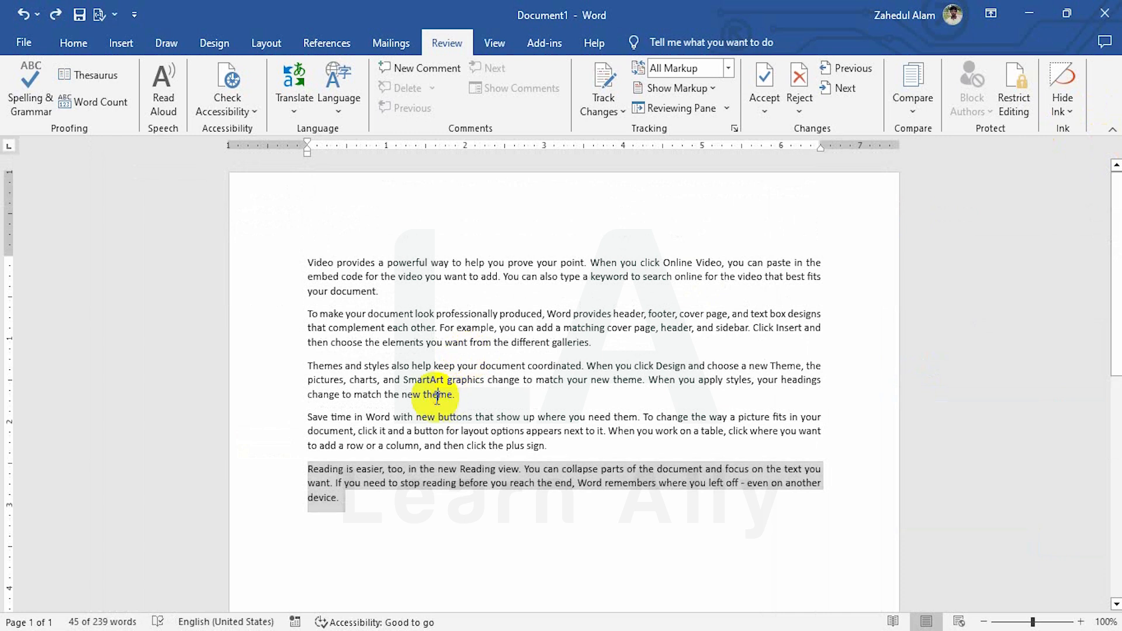
click(437, 398)
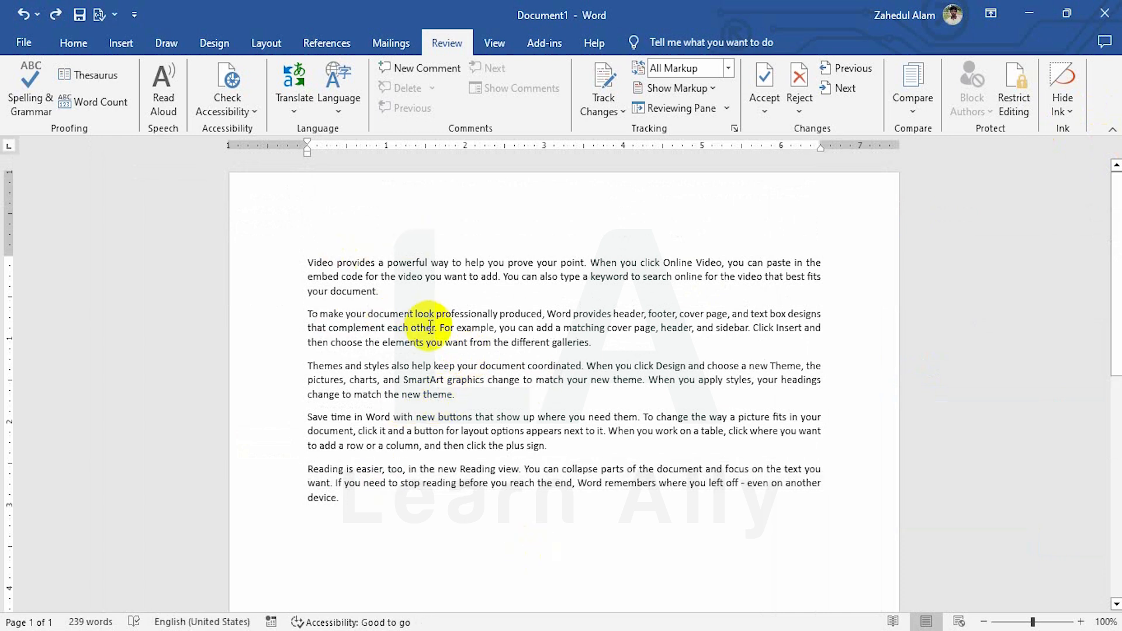
Step: Create a translated copy of the whole document with Translate Document, using English as source and Bangla as target language
click(291, 110)
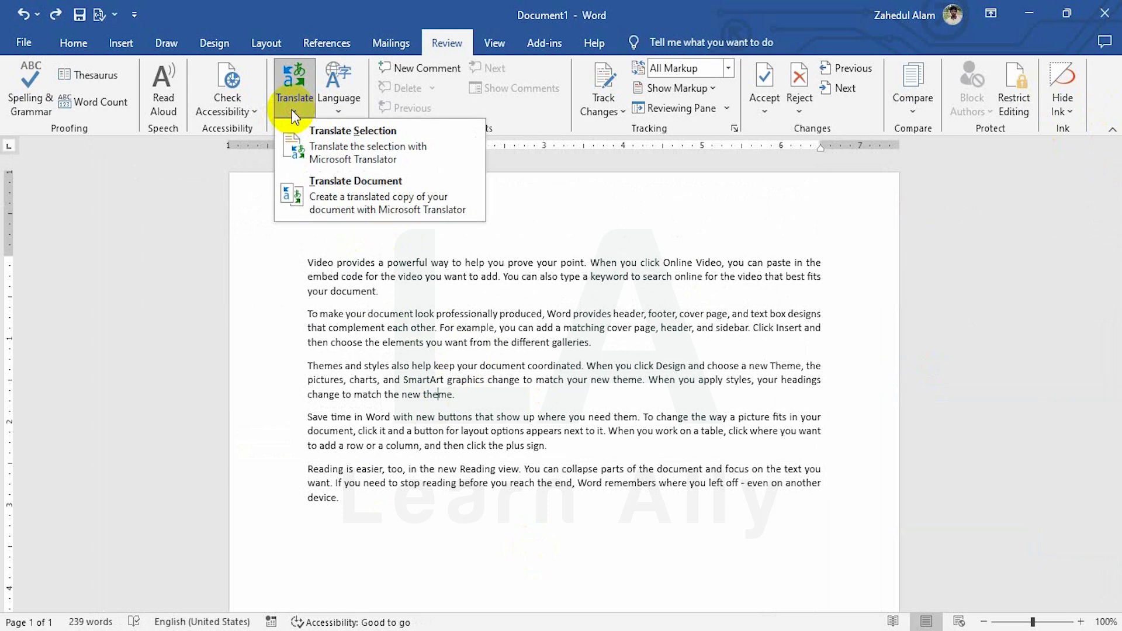
click(362, 202)
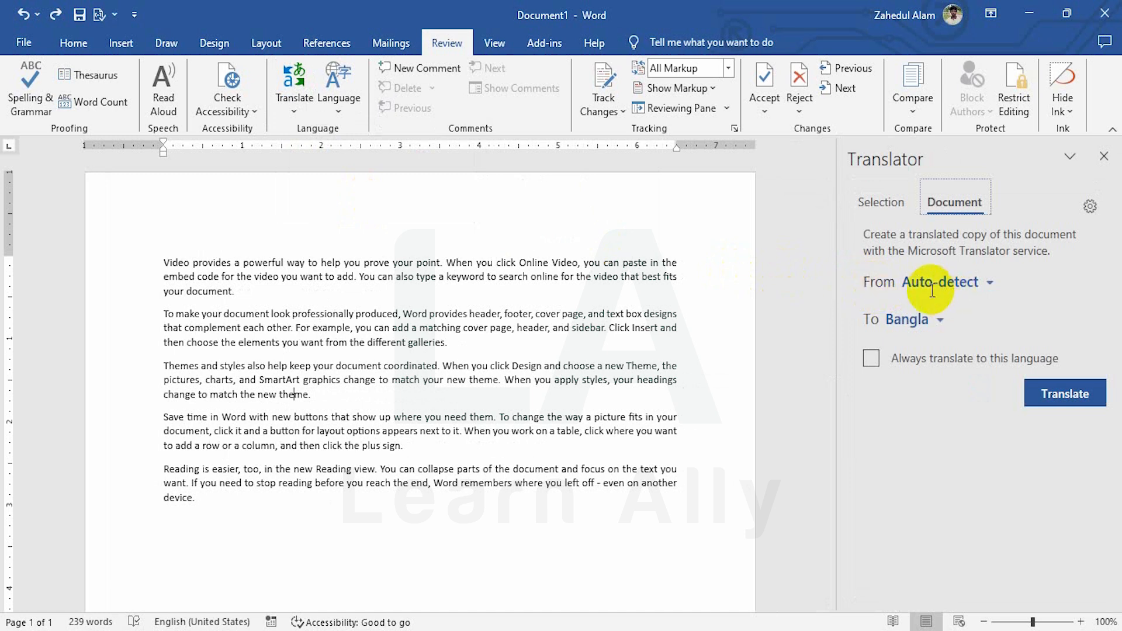
click(980, 281)
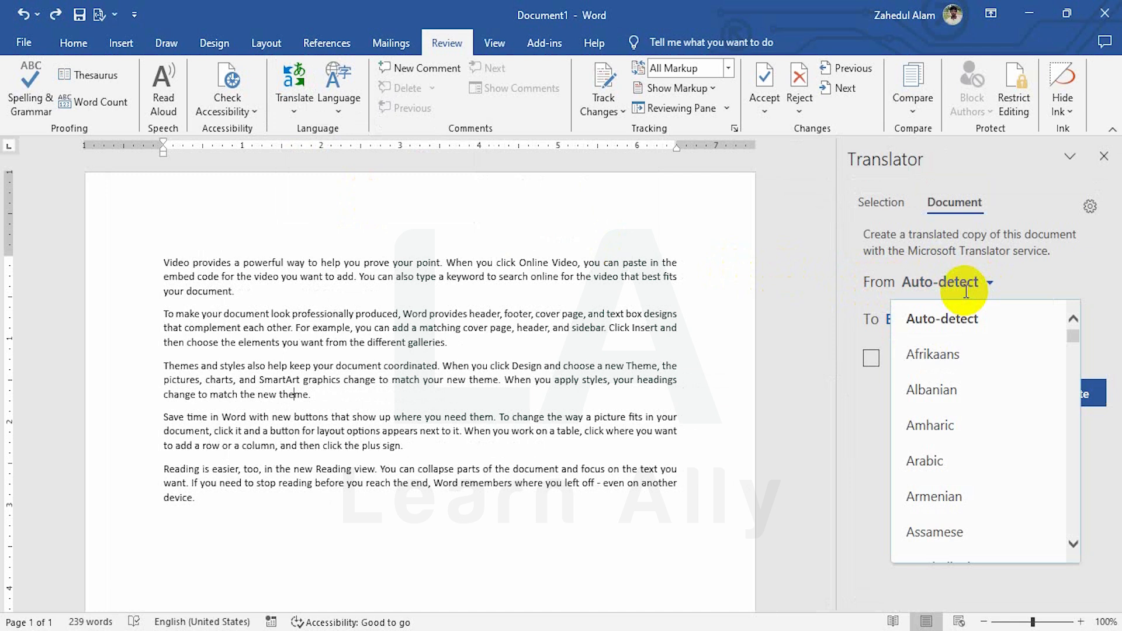
scroll(970, 398, down, 3)
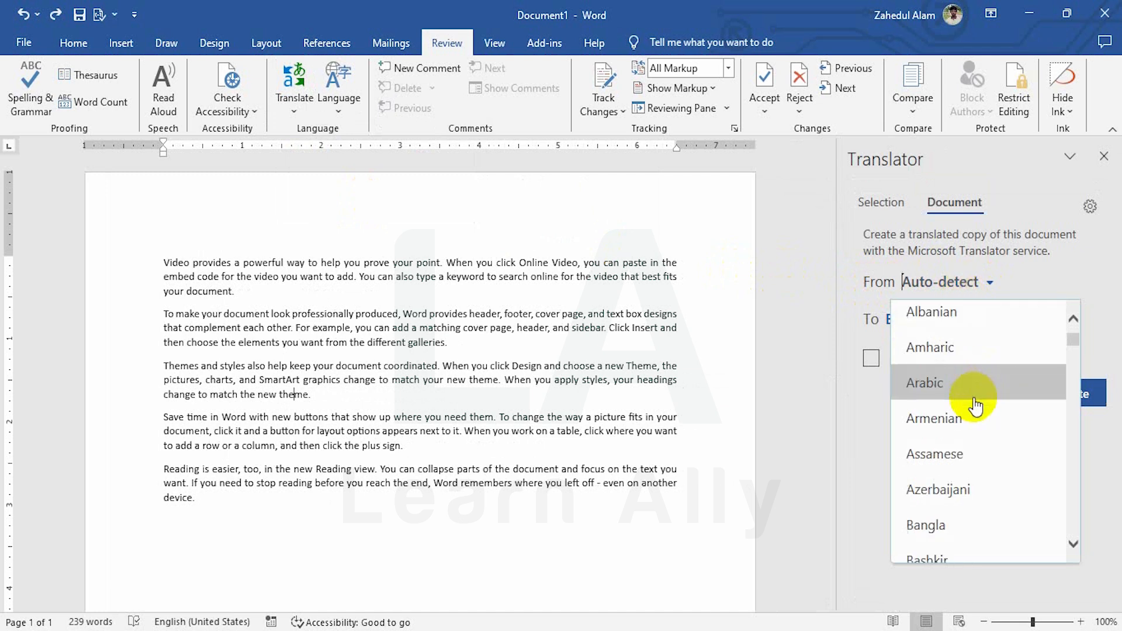
scroll(963, 490, down, 4)
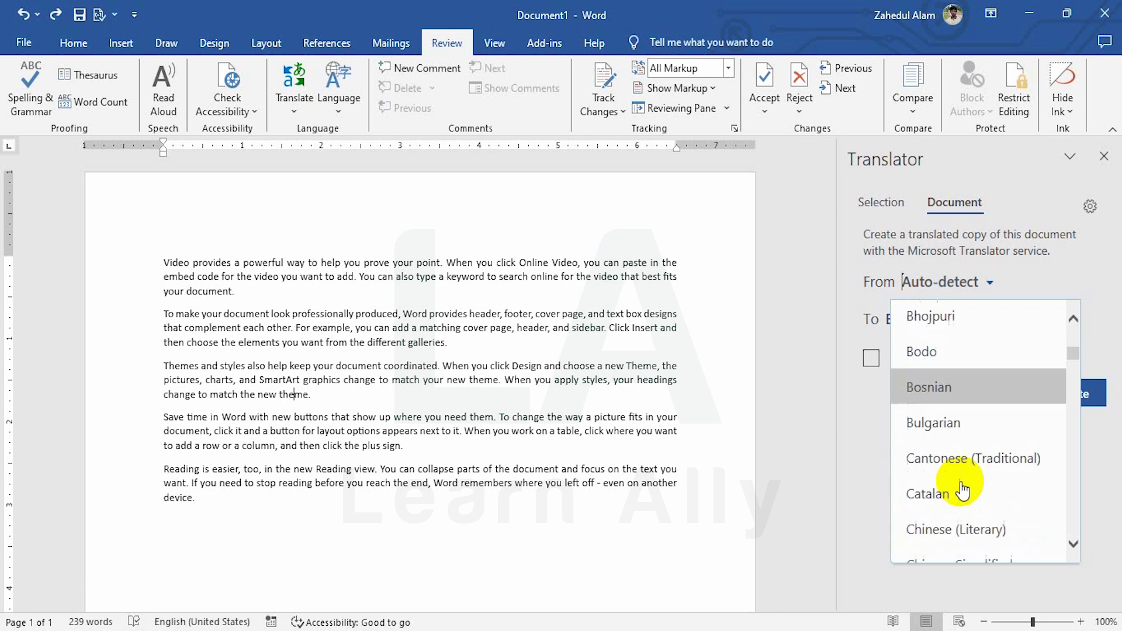
scroll(961, 490, down, 3)
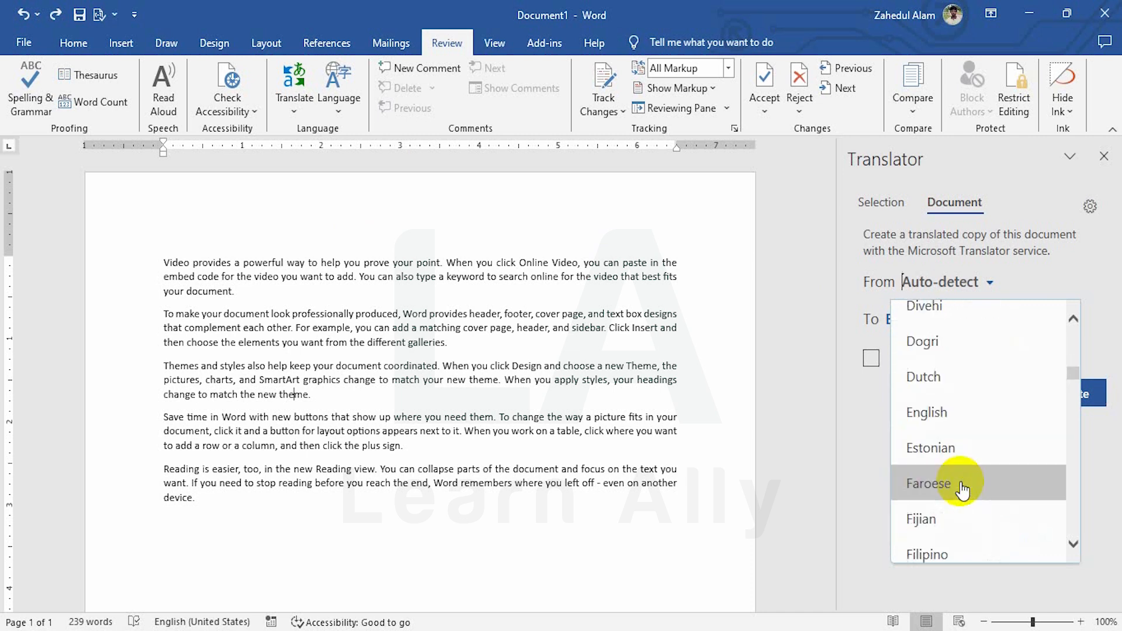
click(930, 412)
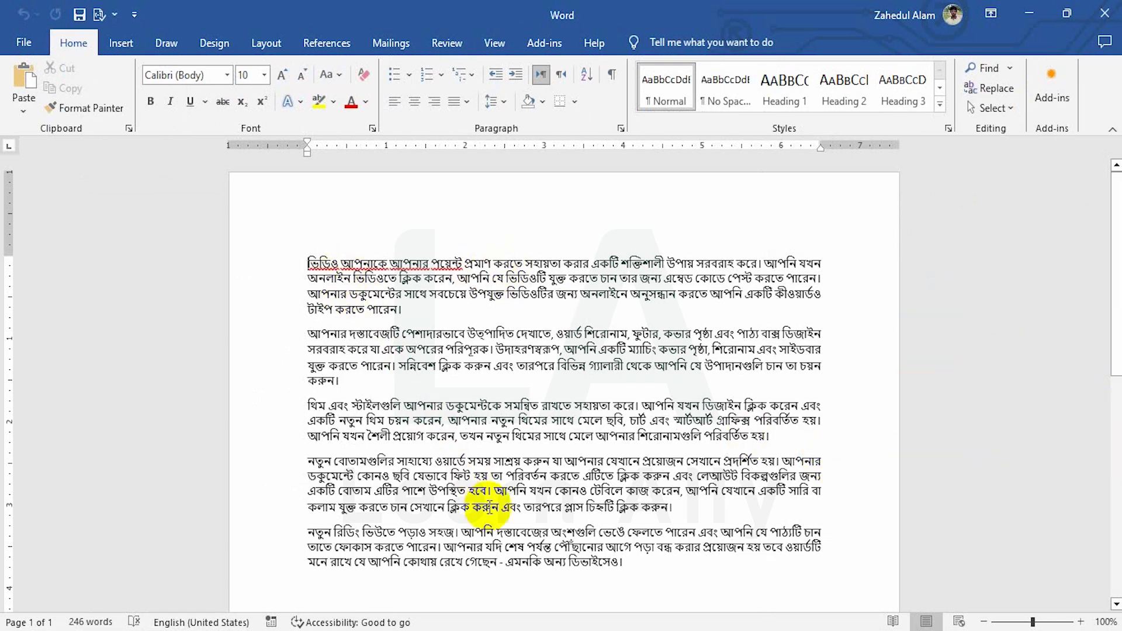
Step: Look at the two open document windows and switch back to the original Document1
mouse_move(579, 630)
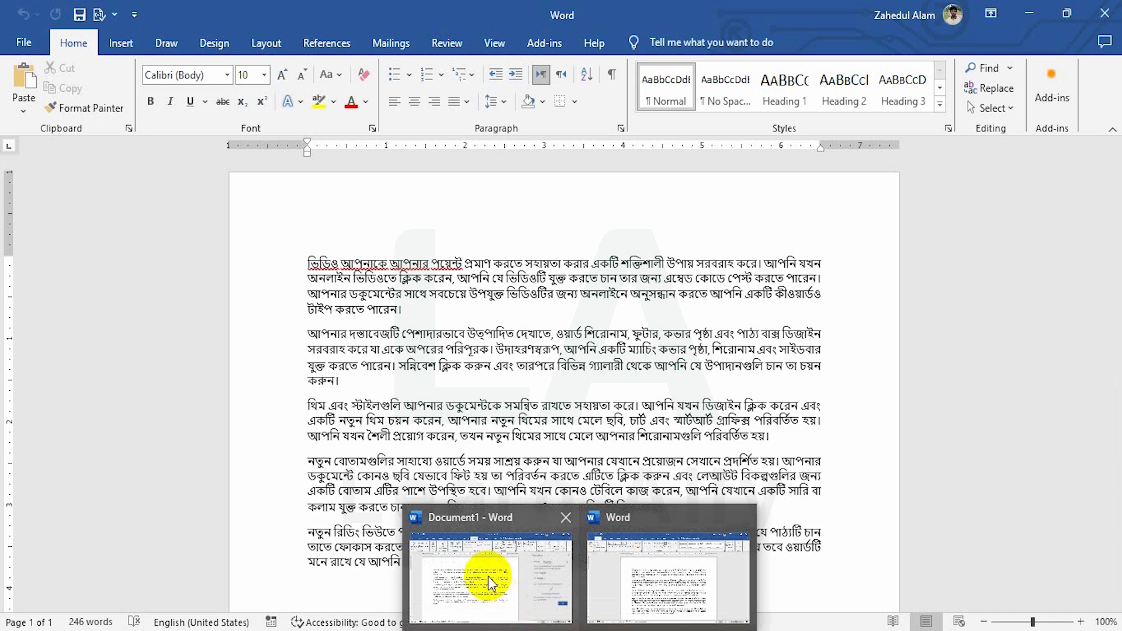
mouse_move(488, 577)
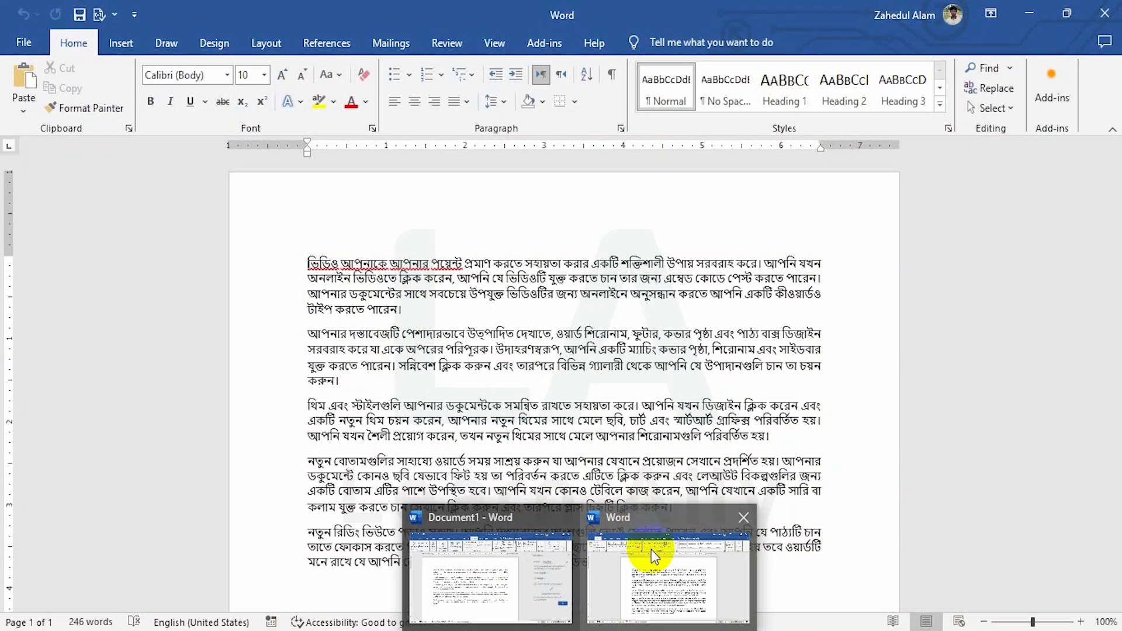
click(651, 549)
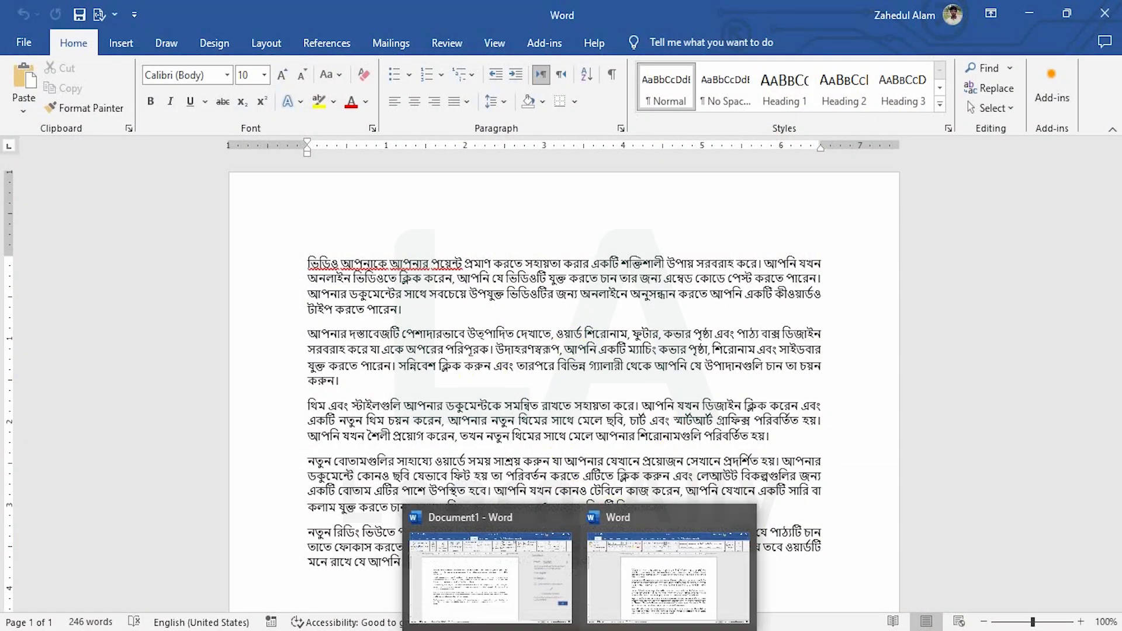
click(492, 571)
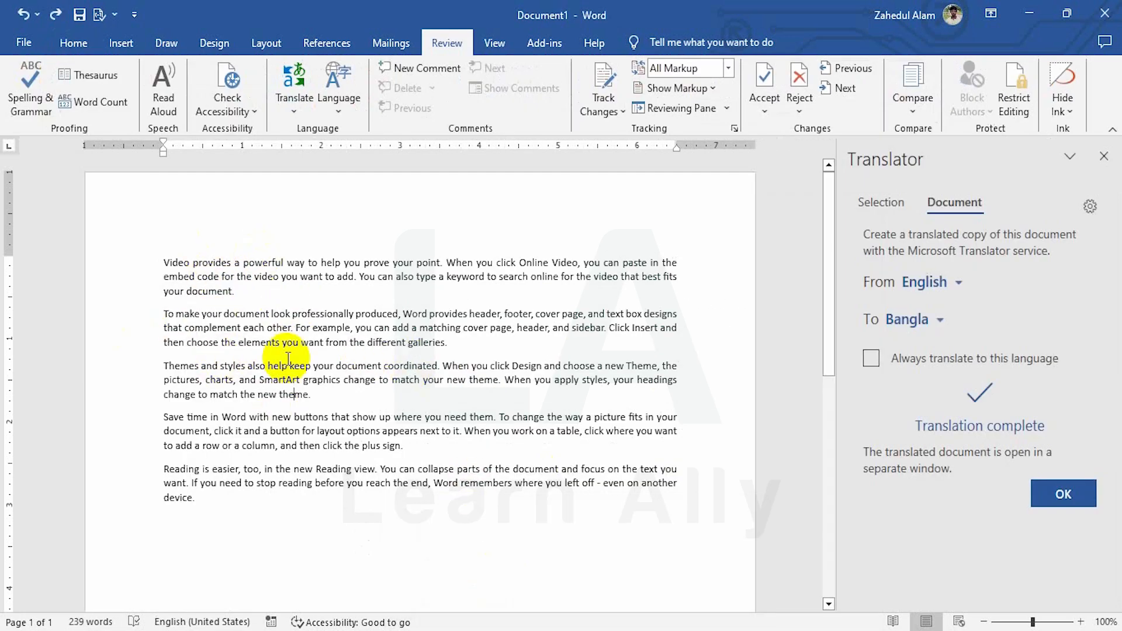
Step: Create a translated copy of the whole document with Arabic as target language, and return to the original Document1 window
click(940, 322)
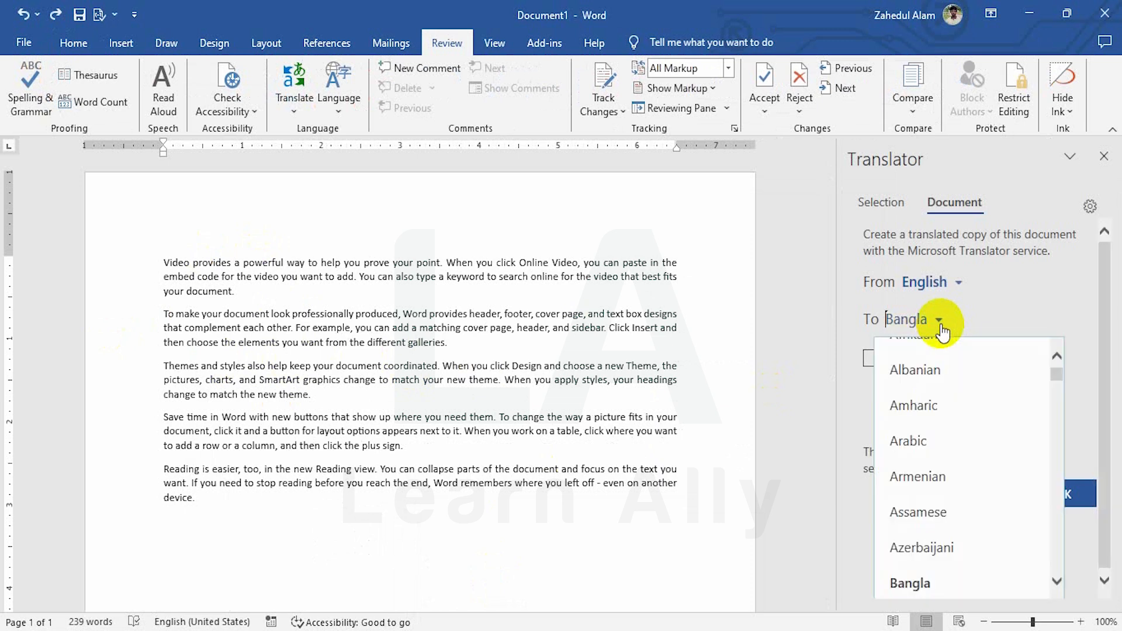
click(935, 450)
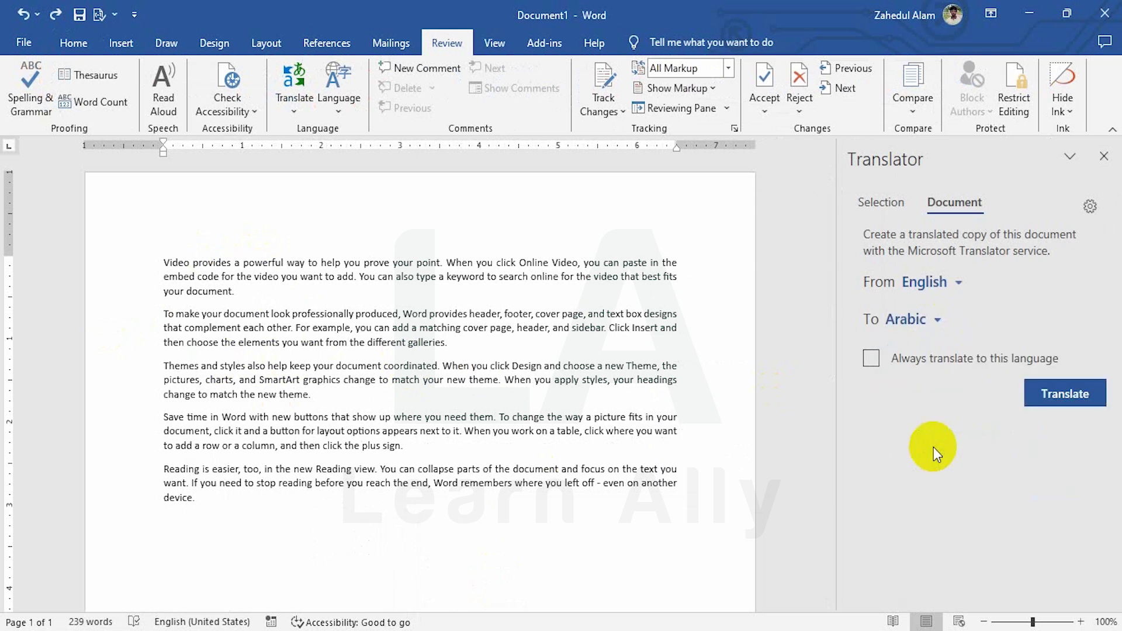
click(1063, 393)
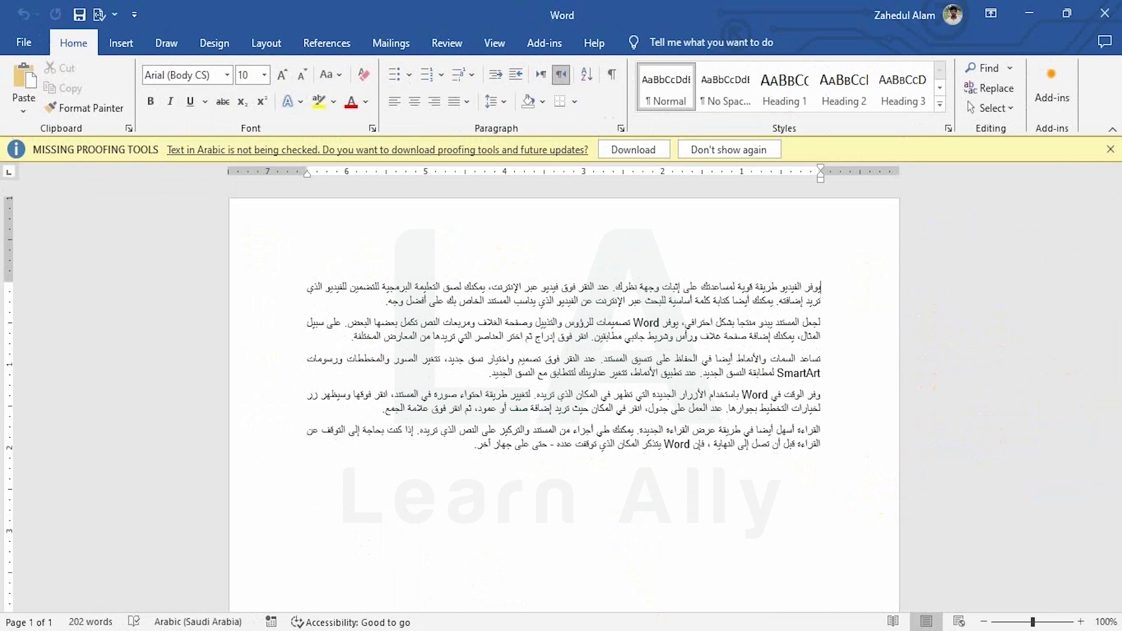
mouse_move(579, 630)
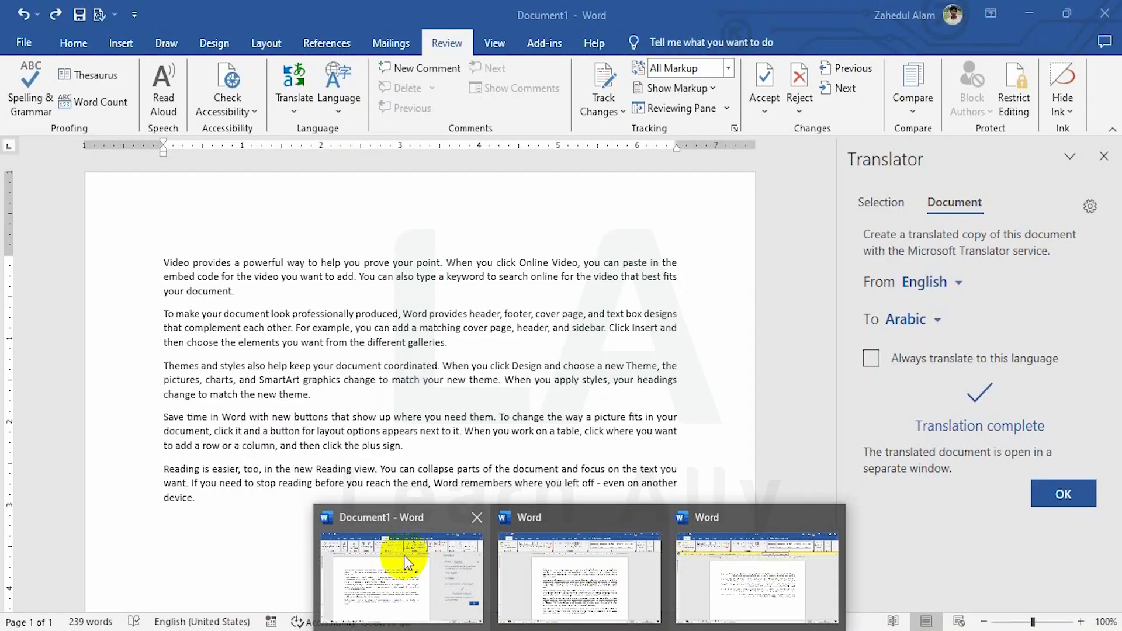
click(401, 561)
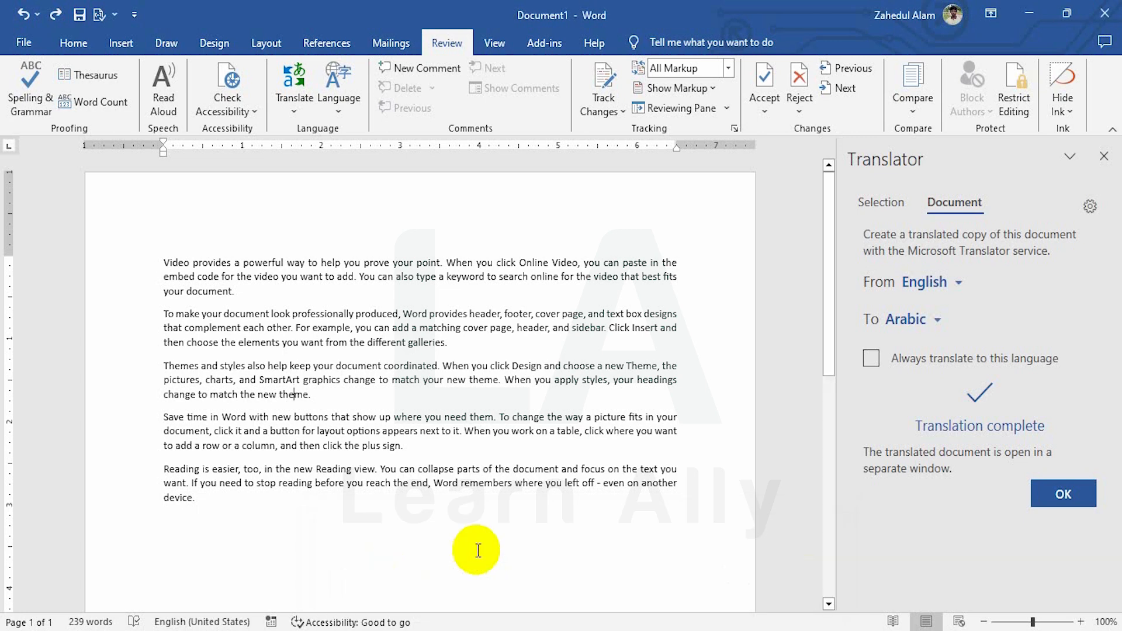
Step: Create a translated copy of the whole document in Chinese (Literary), and switch back to the original Document1 window
click(933, 319)
scroll(935, 506, down, 2)
scroll(944, 503, down, 4)
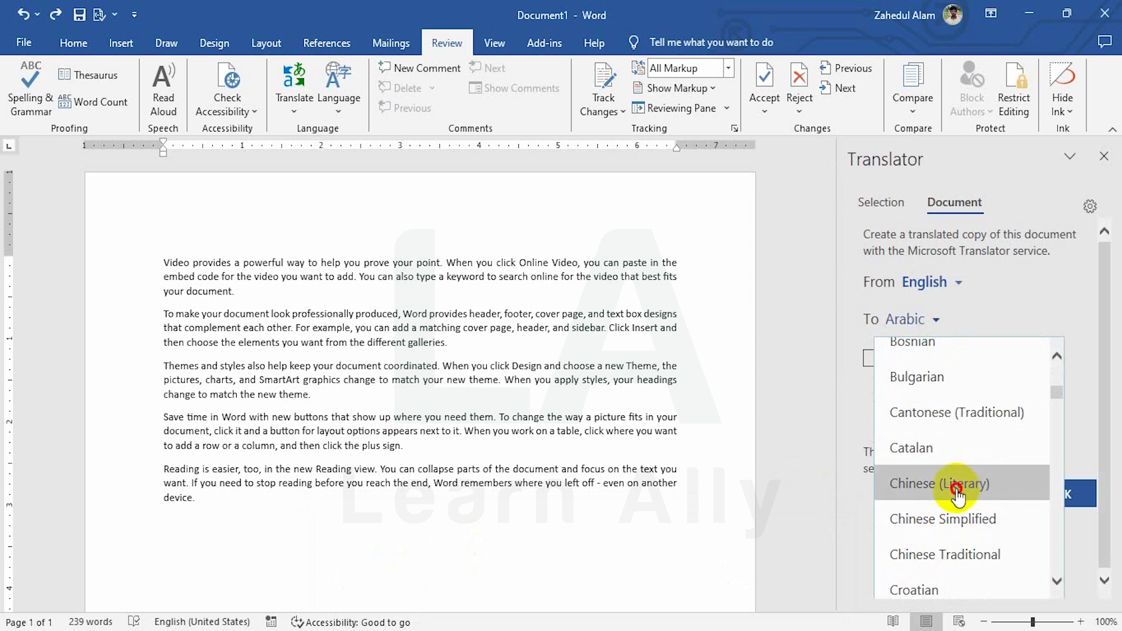
click(962, 488)
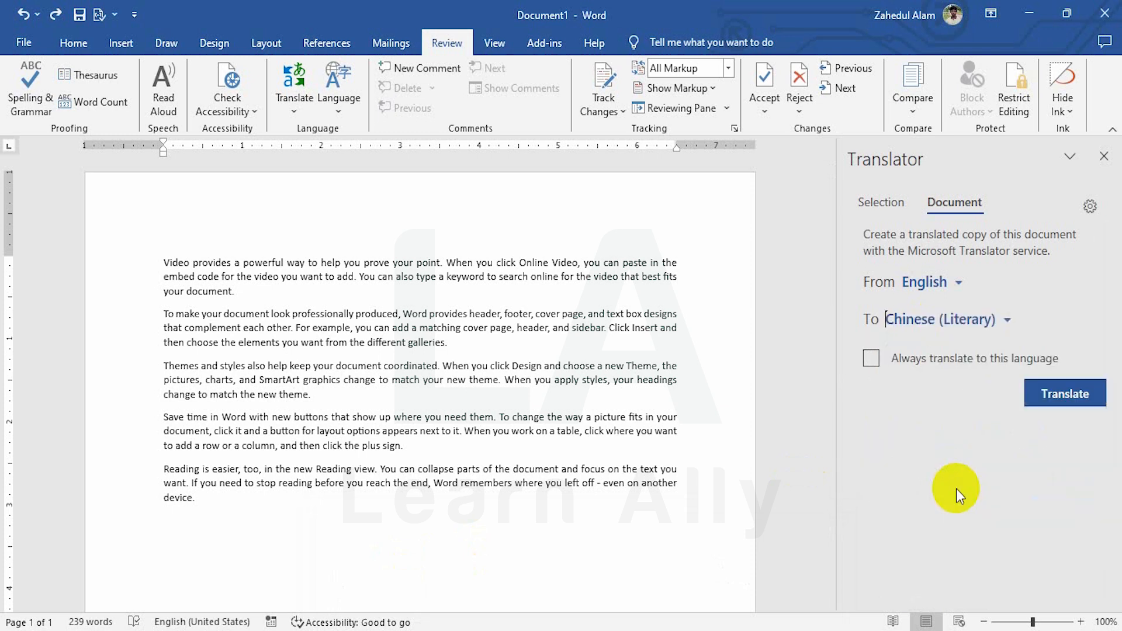
click(1065, 395)
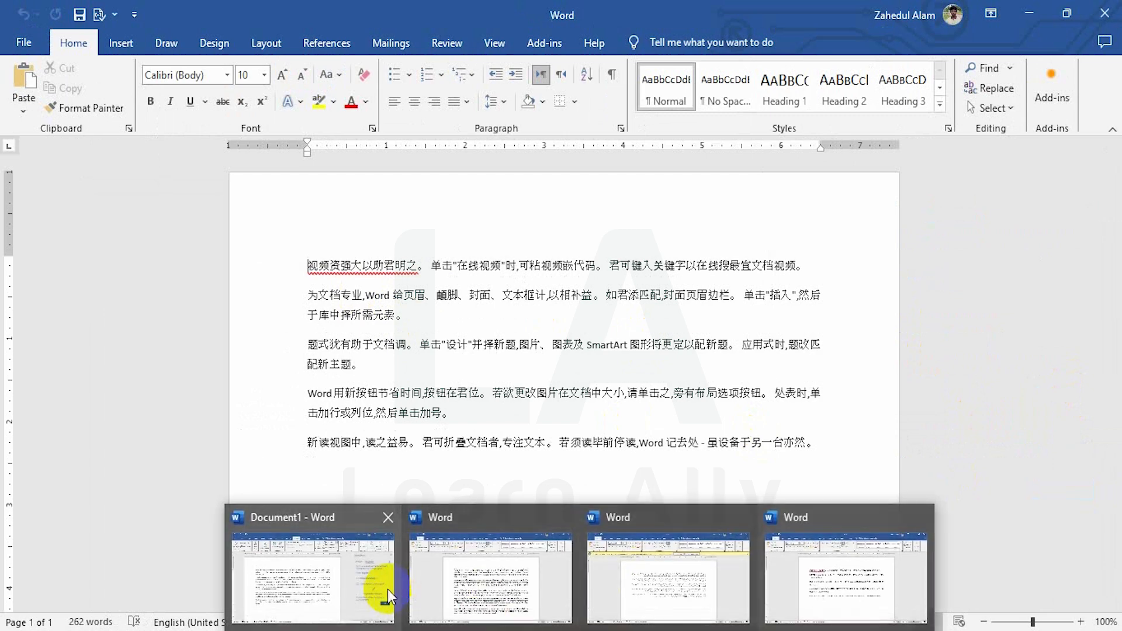
click(387, 589)
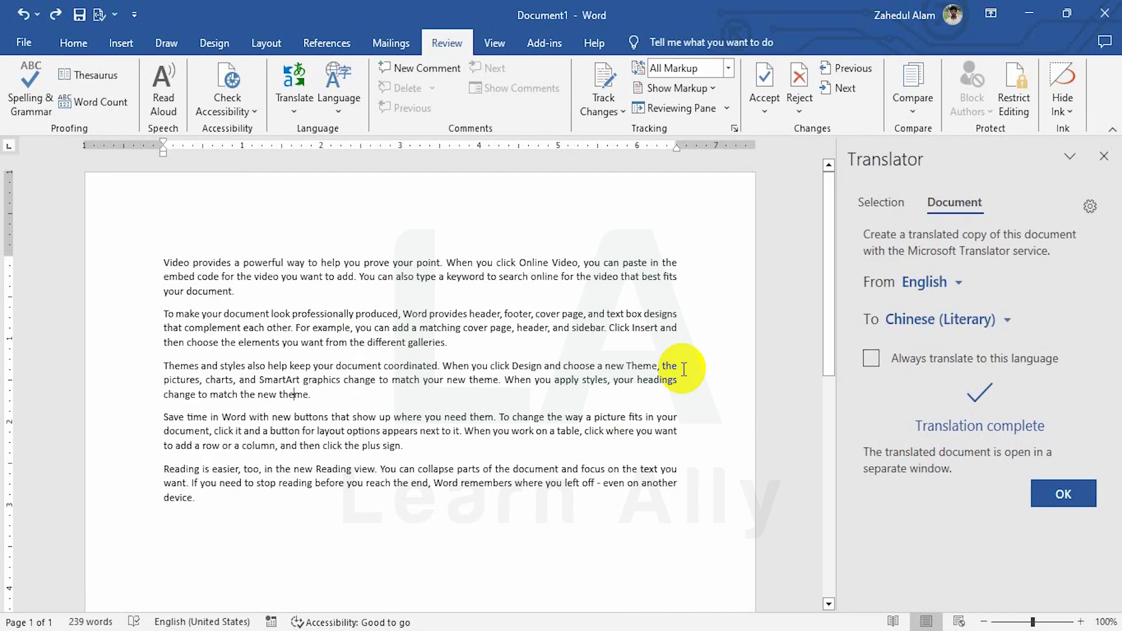
drag(240, 292, 165, 262)
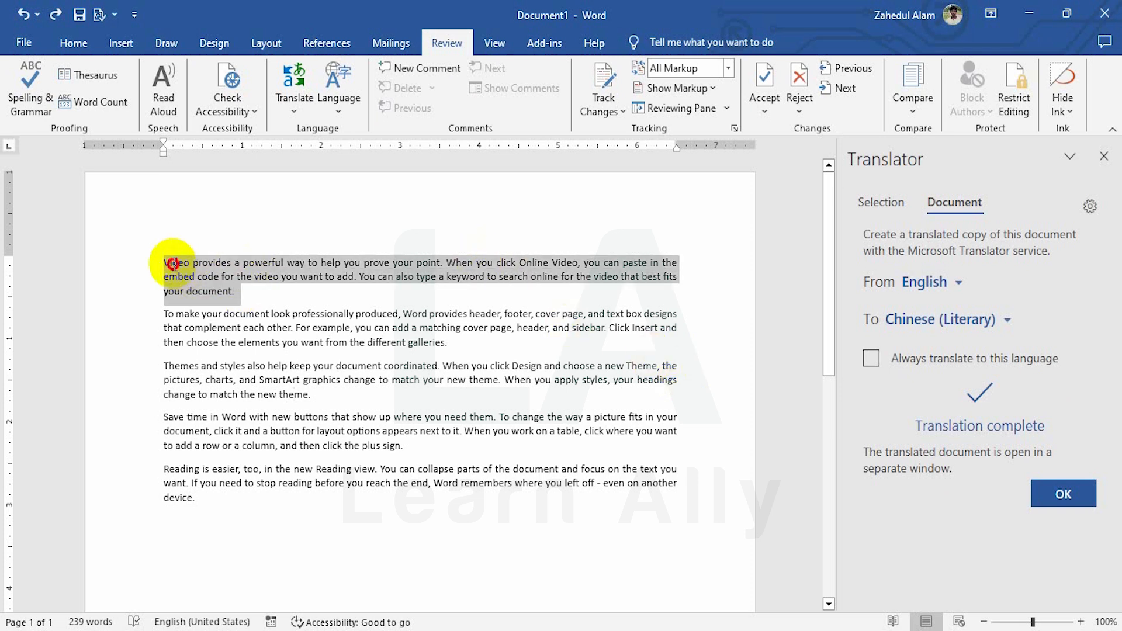
click(287, 79)
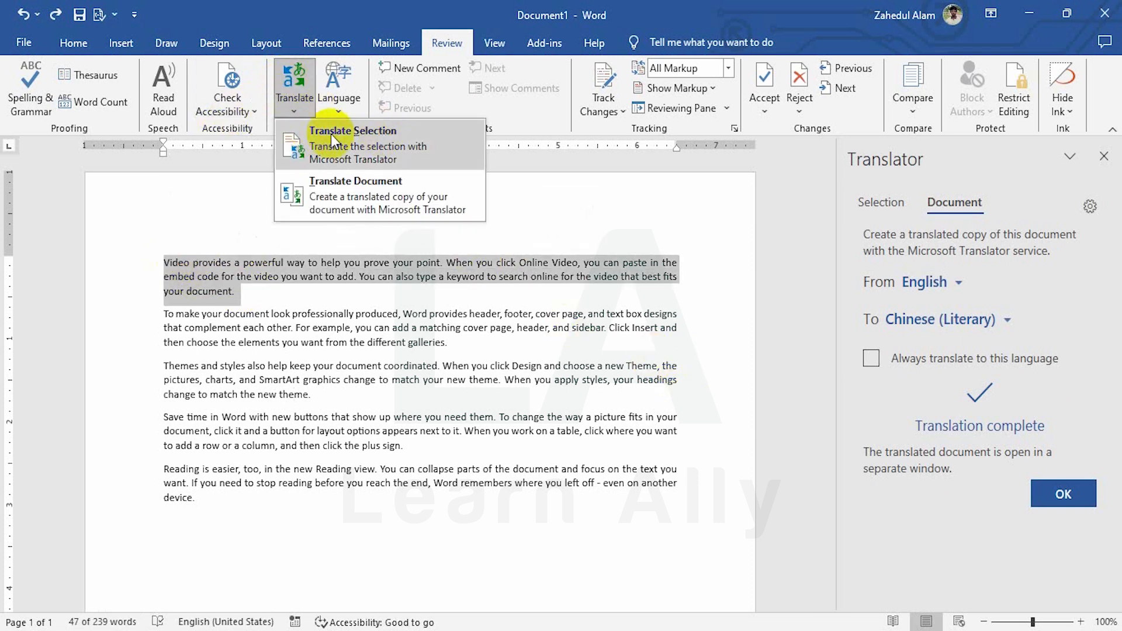
click(300, 82)
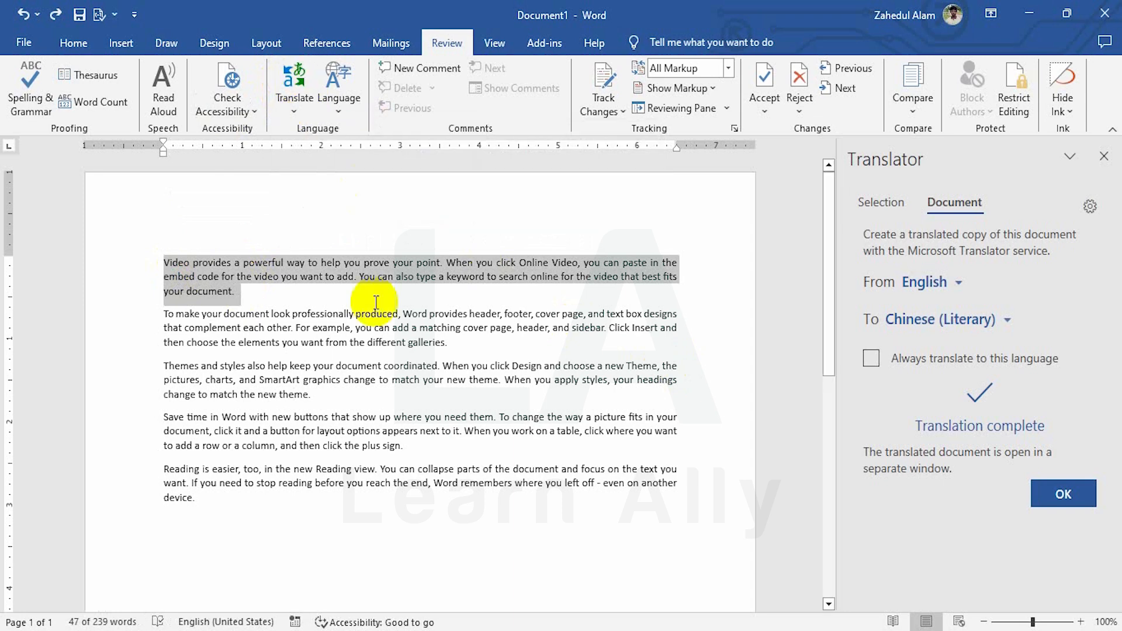
click(376, 302)
click(333, 90)
click(298, 87)
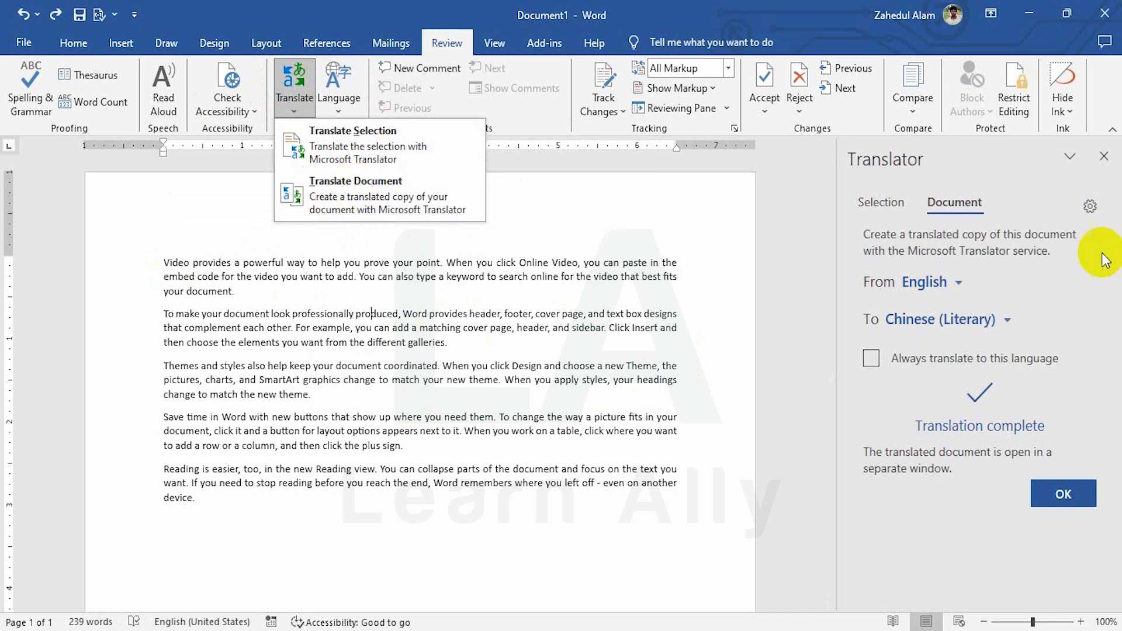
Step: Close the Translator pane
click(1104, 156)
click(1104, 156)
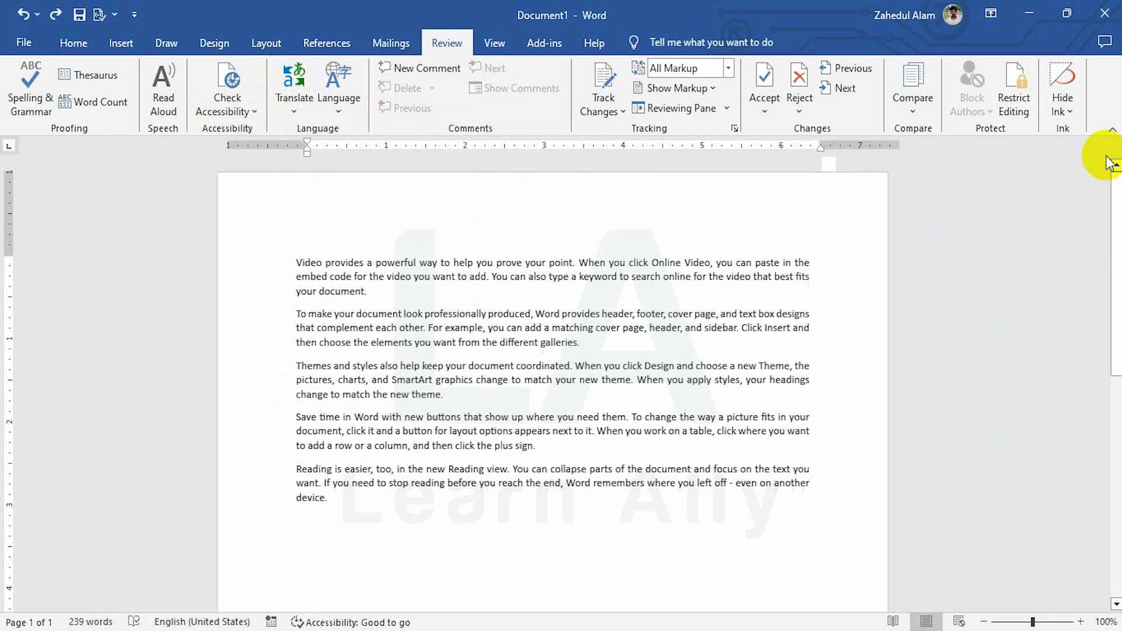
Step: Look through the languages offered for marking text in the Set Proofing Language dialog, and close the dialog
click(342, 107)
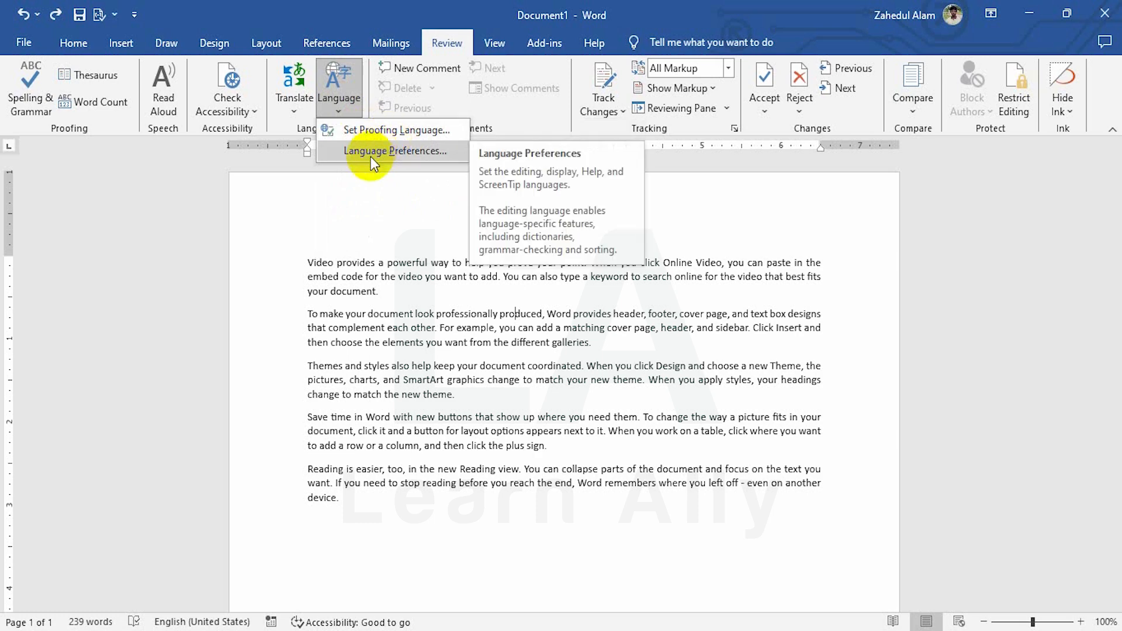
click(376, 130)
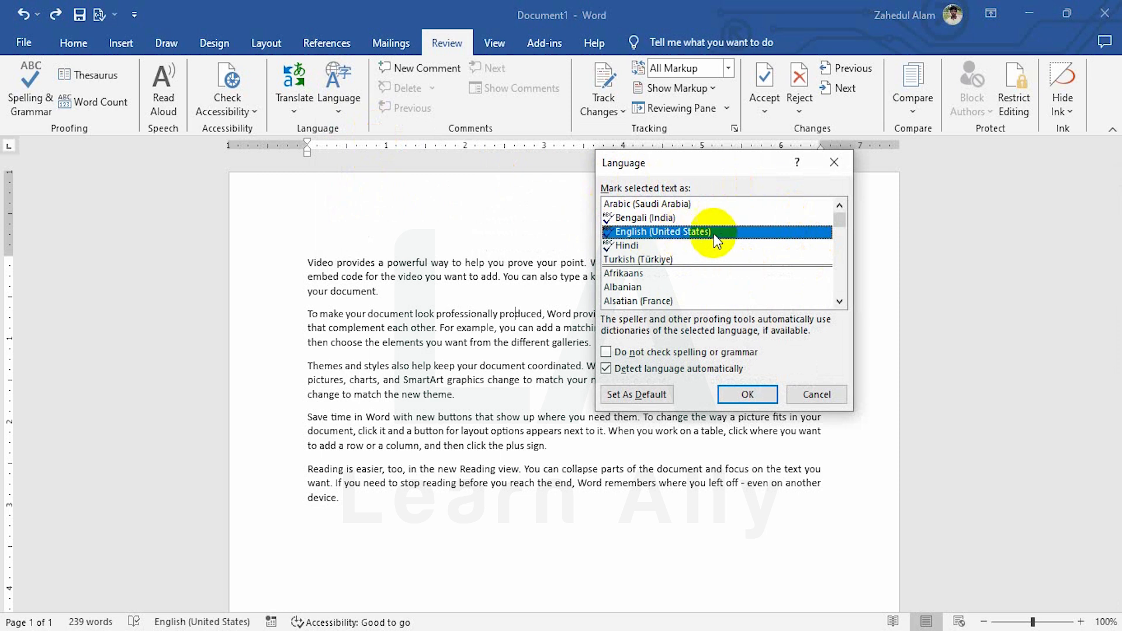
mouse_move(839, 221)
mouse_down()
mouse_move(845, 287)
mouse_move(837, 237)
mouse_up()
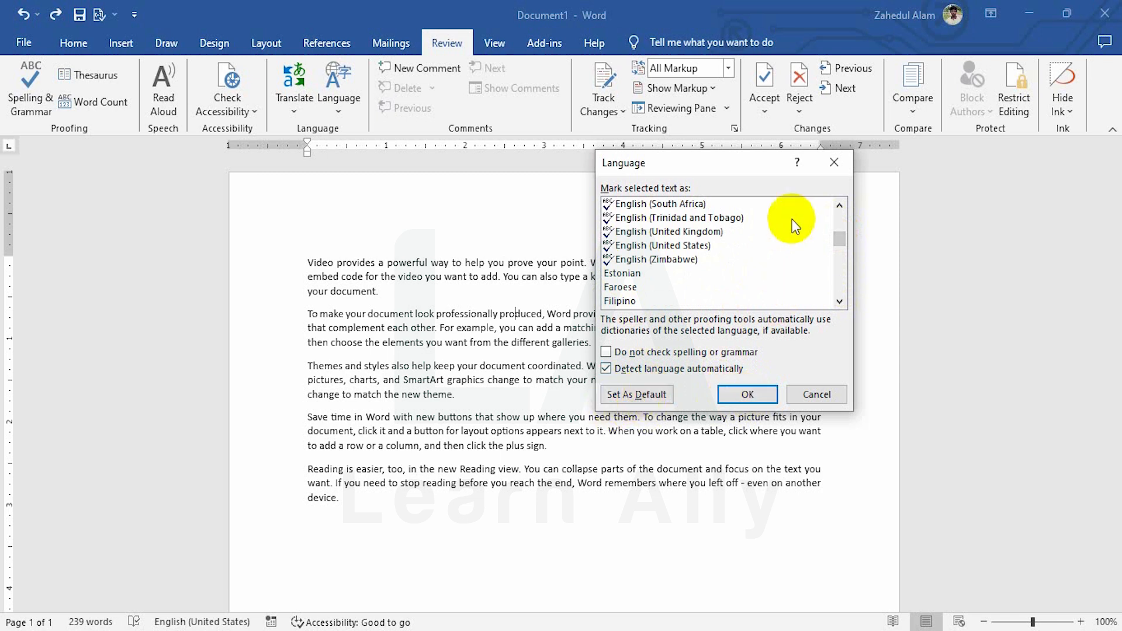
drag(840, 239, 841, 213)
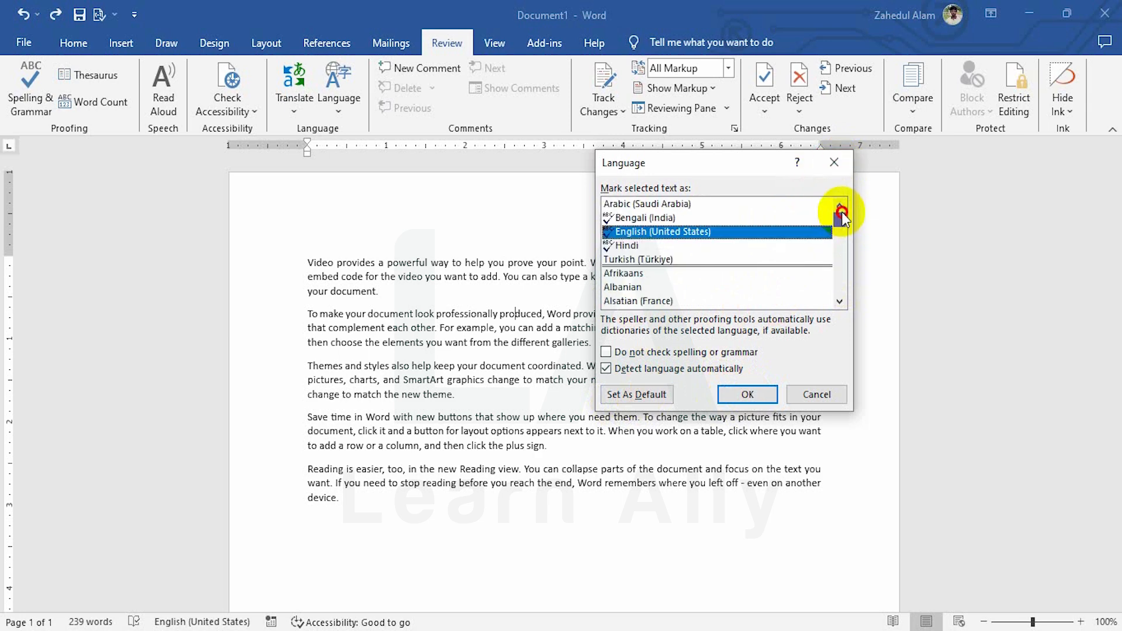
click(834, 162)
Step: Examine the Office display, authoring and proofing languages in Language Preferences, and close the options
click(346, 91)
click(383, 149)
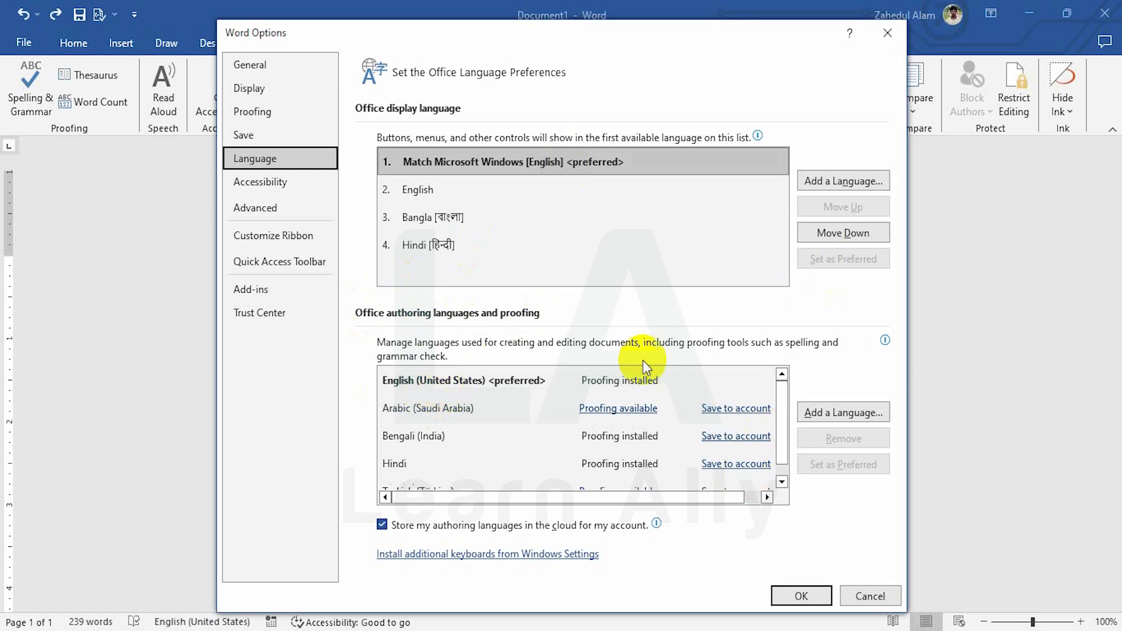
click(794, 594)
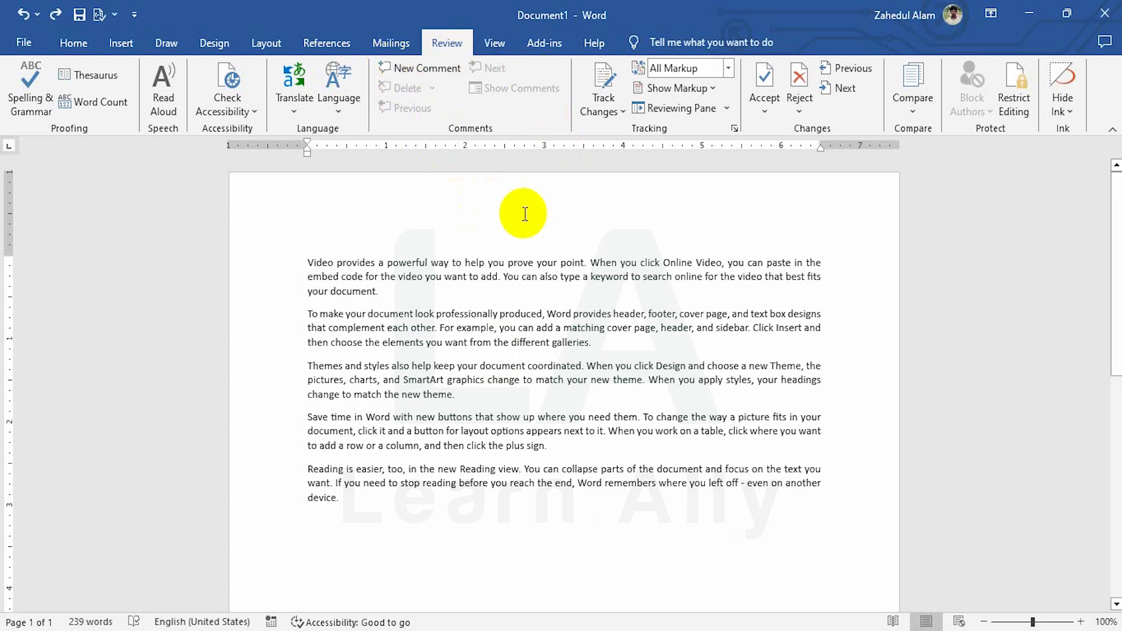
click(121, 44)
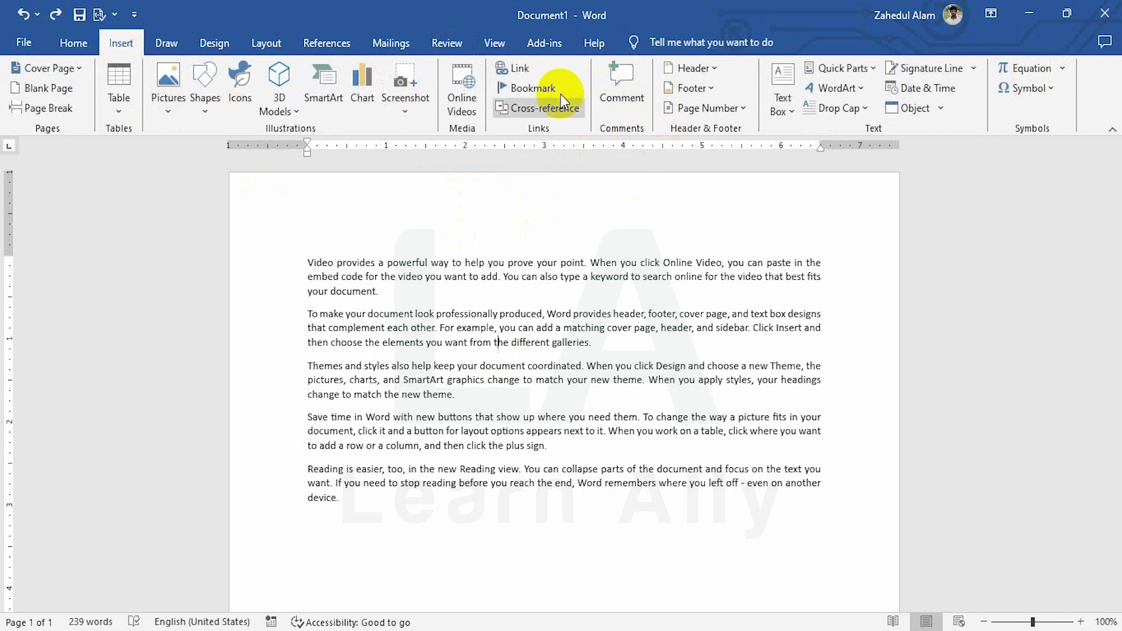
click(447, 42)
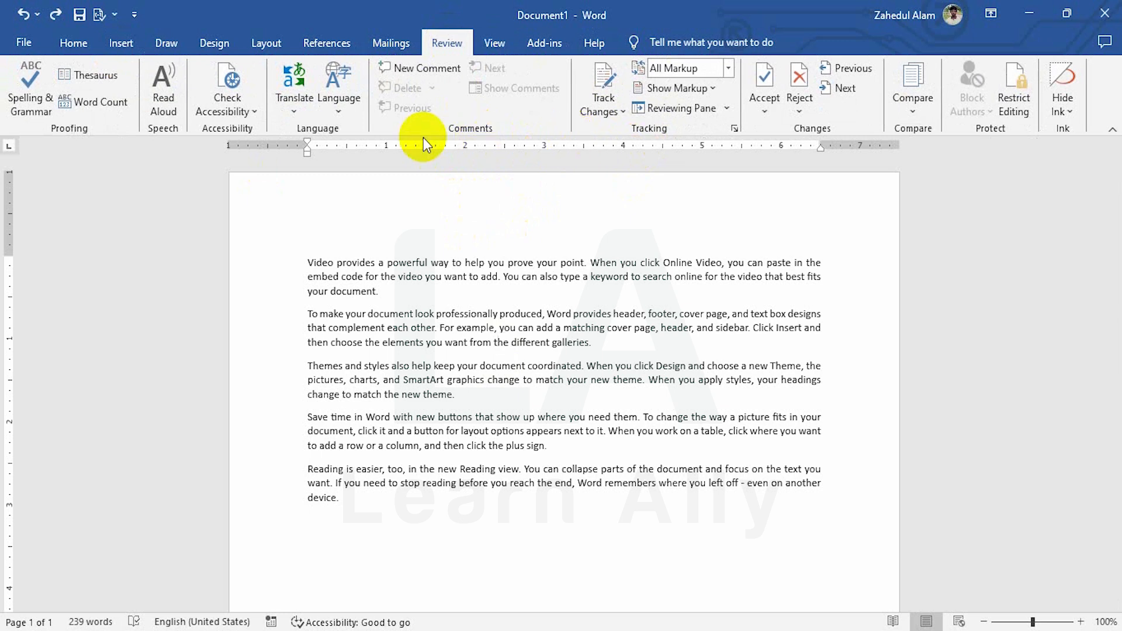
Step: Add an empty comment to the word "document." at the end of the first paragraph
drag(380, 291, 331, 291)
right_click(351, 298)
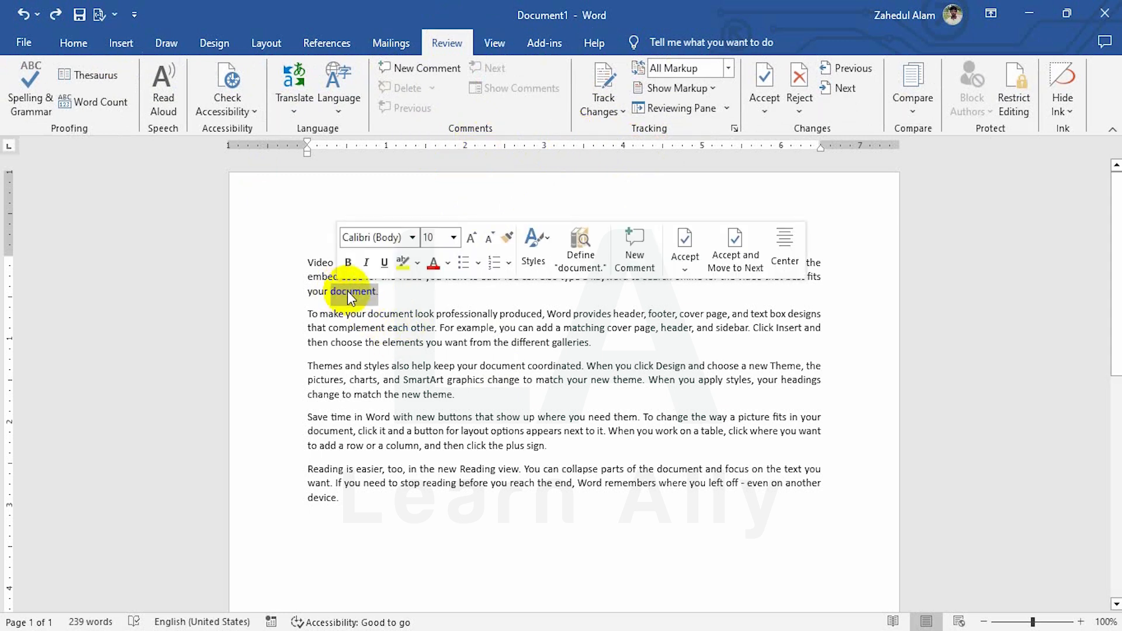
click(423, 69)
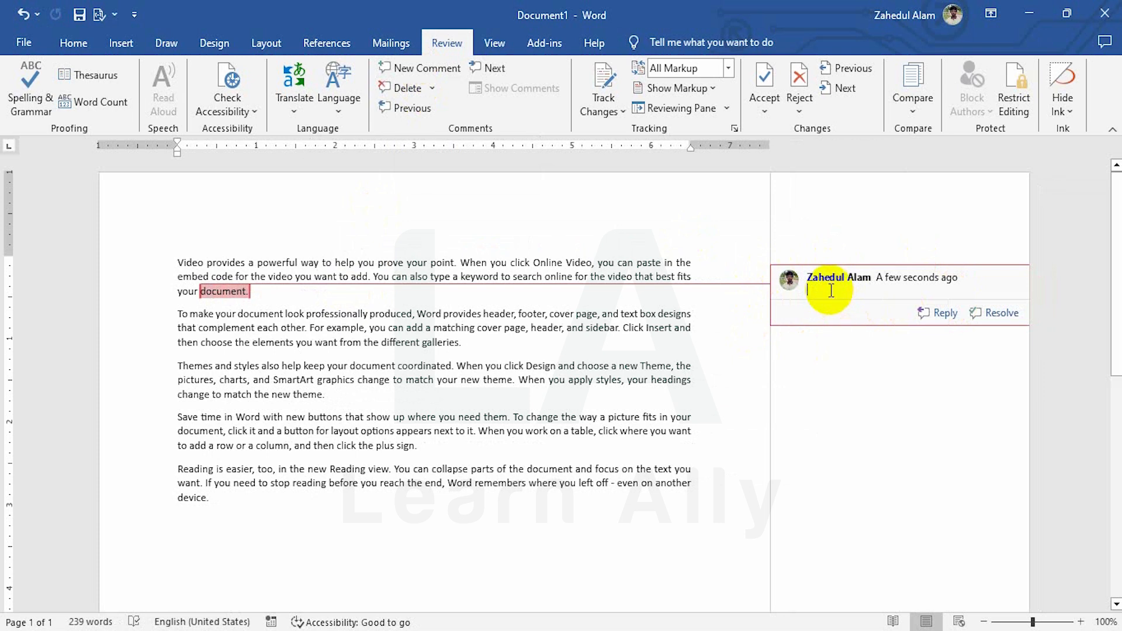
text(k)
key(BackSpace)
click(379, 342)
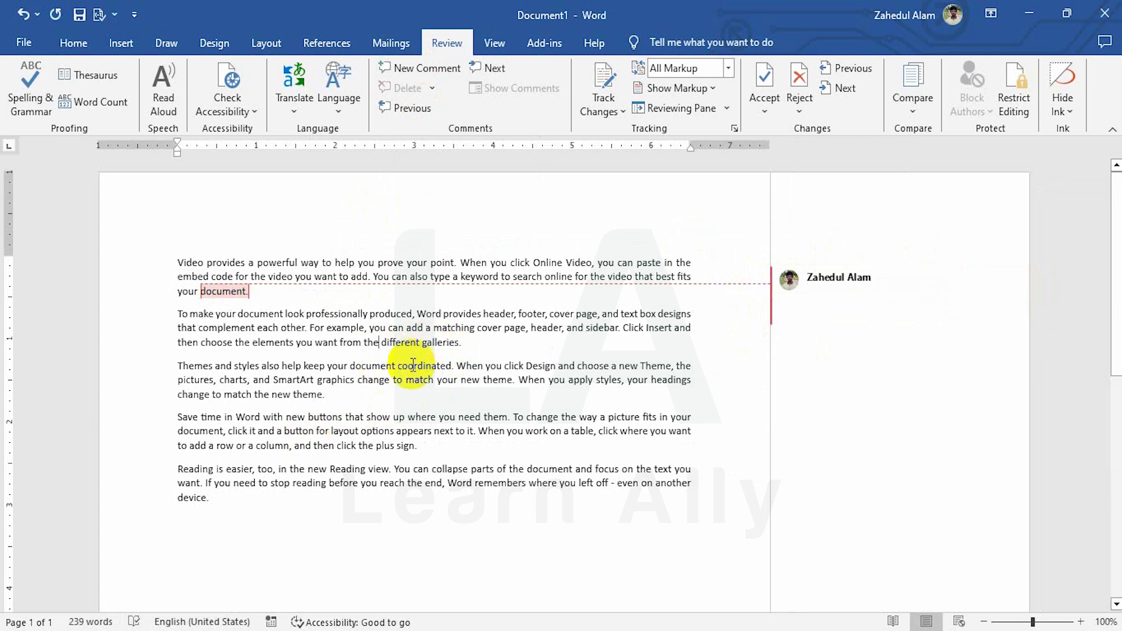
Step: Add empty comments to the word "new" in the third paragraph and "choose" in the second paragraph
double_click(284, 398)
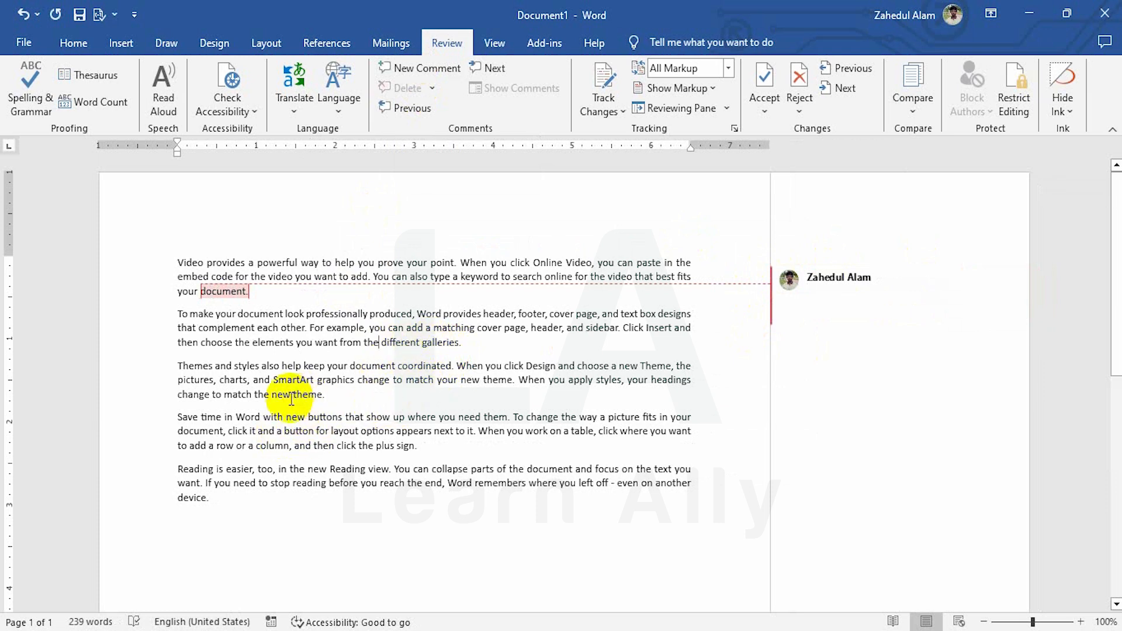
click(427, 68)
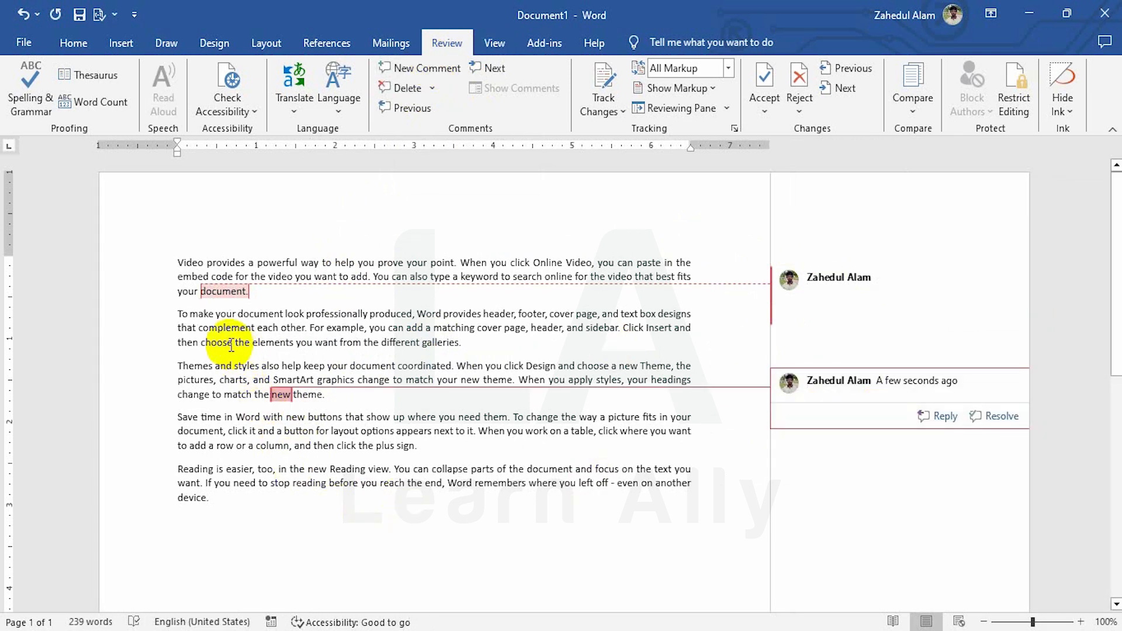
drag(231, 344, 202, 344)
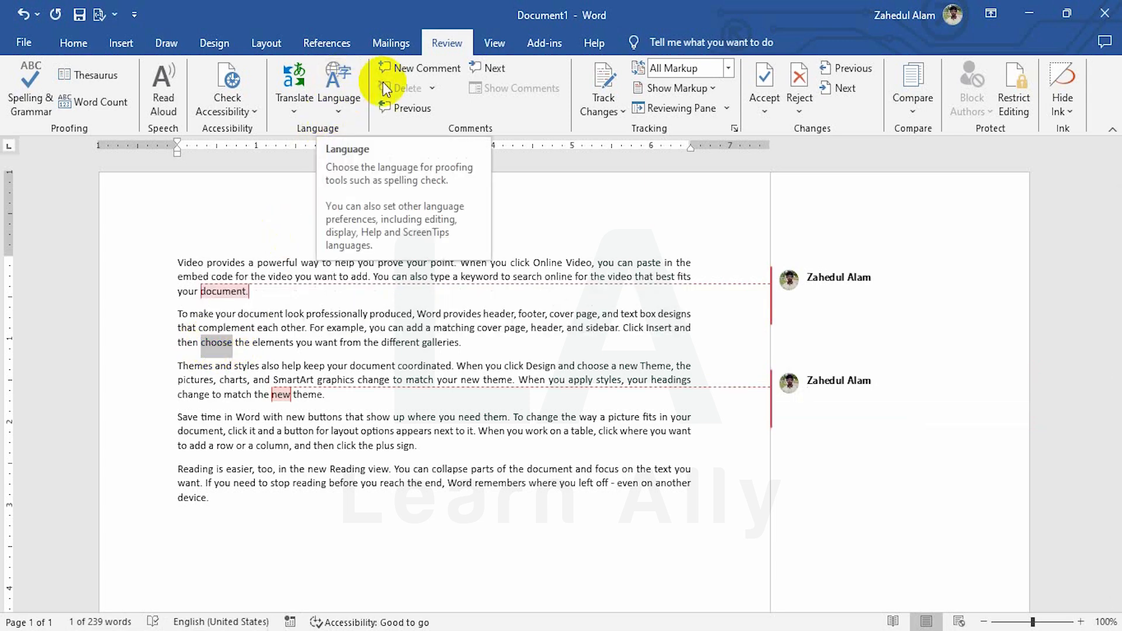
click(419, 70)
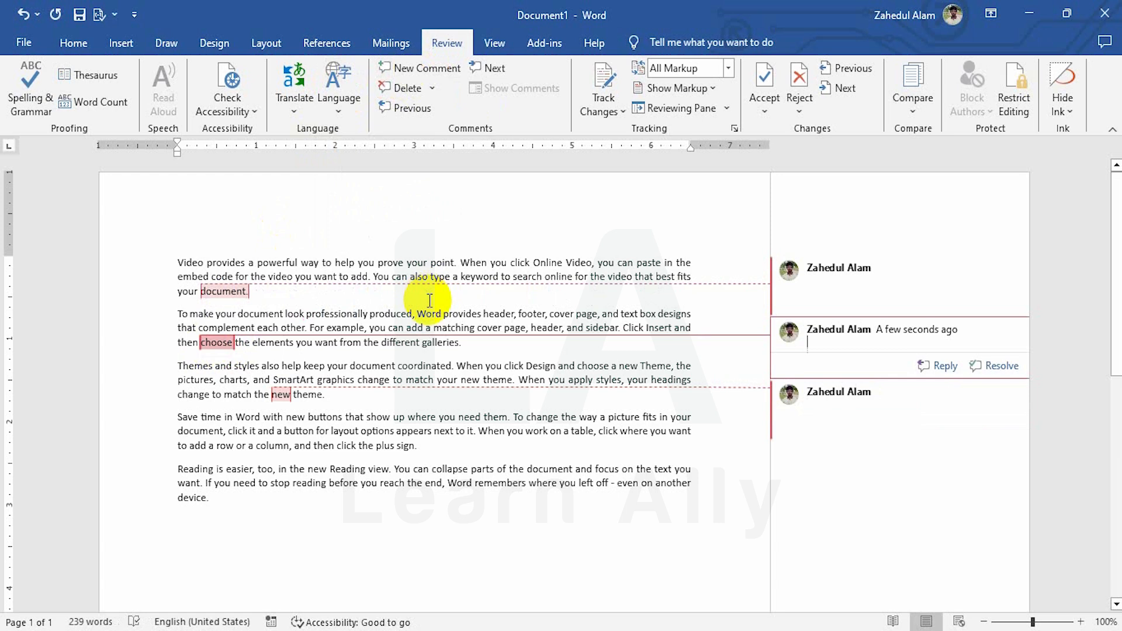
Step: Add empty comments to "Word" in the second paragraph and to "view." and "device." in the last paragraph
click(442, 314)
drag(442, 314, 418, 312)
click(431, 68)
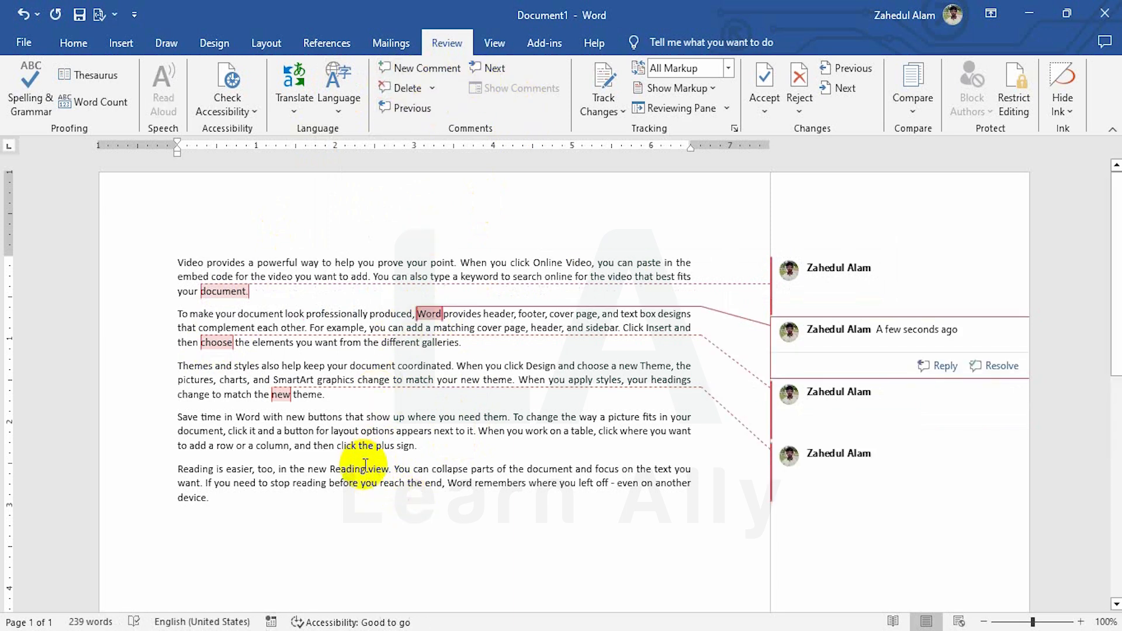
drag(369, 469, 391, 467)
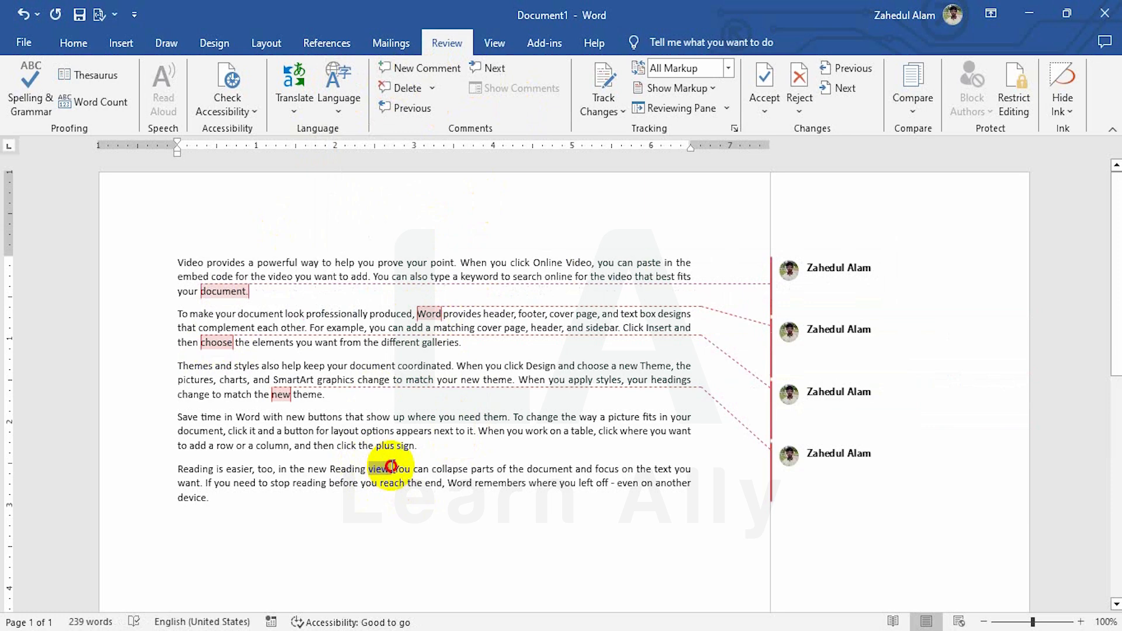
click(428, 68)
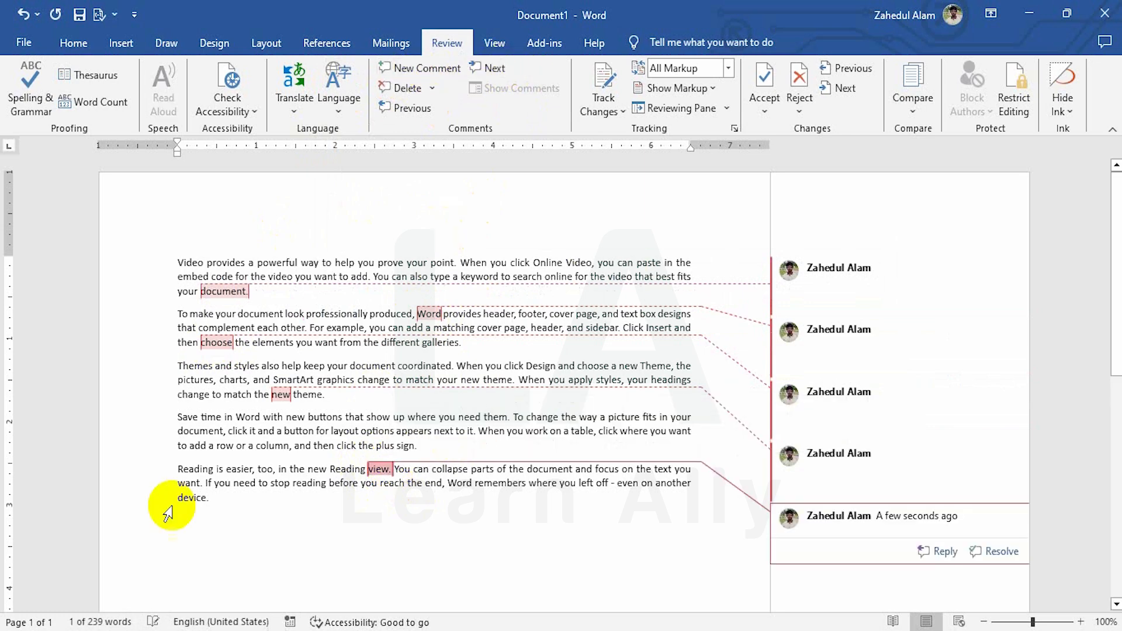
drag(209, 498, 184, 500)
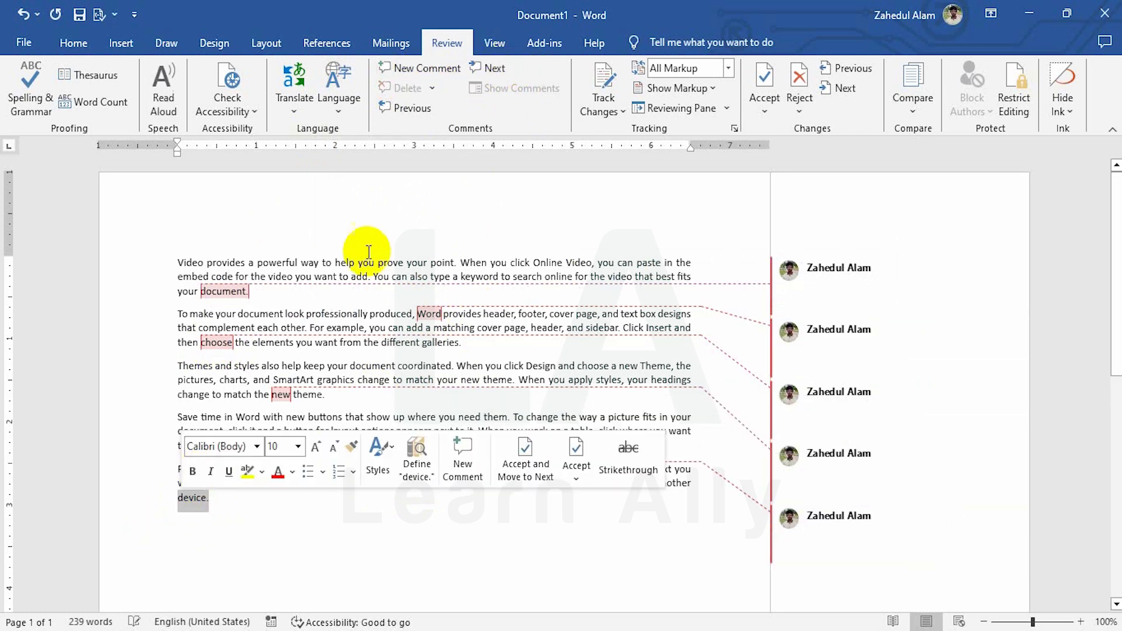
click(427, 68)
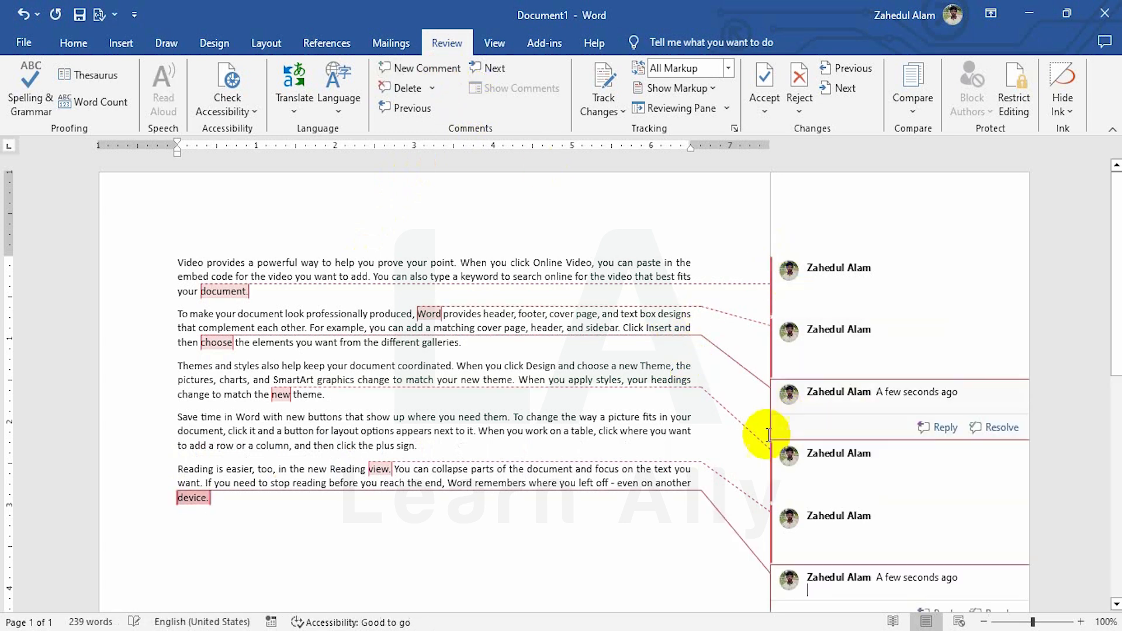
Step: Move to the previous comment and forward again to the next one
click(412, 107)
click(504, 69)
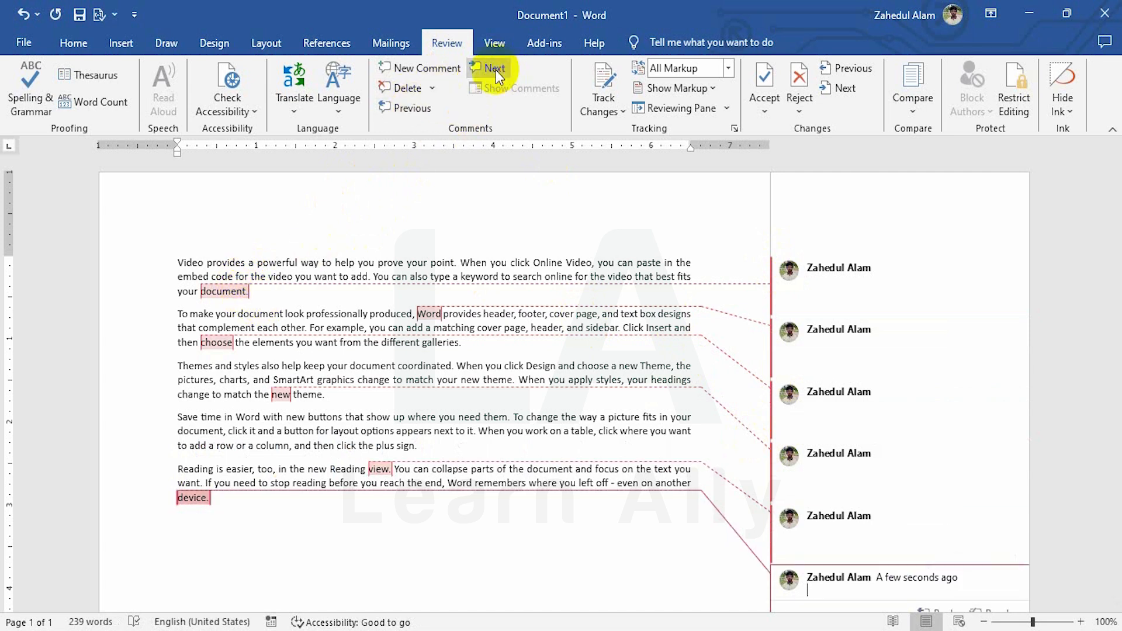
Step: Cycle forward through all the document's comments, ending on the one attached to "document." in the first paragraph
click(495, 69)
click(479, 68)
click(480, 67)
click(480, 68)
click(480, 68)
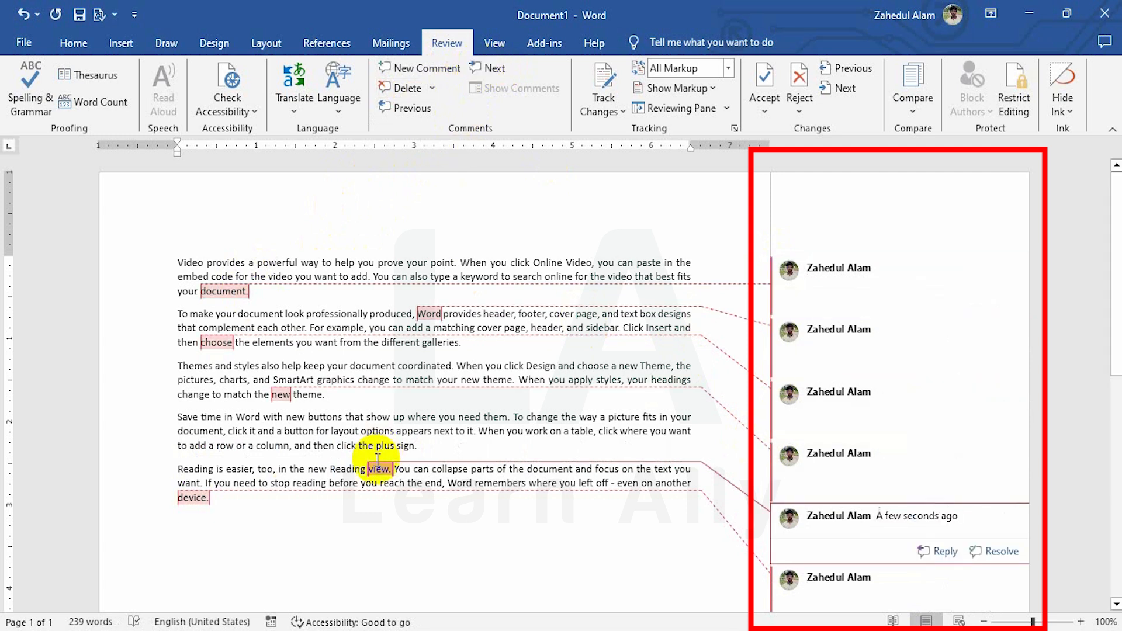
click(493, 76)
click(493, 76)
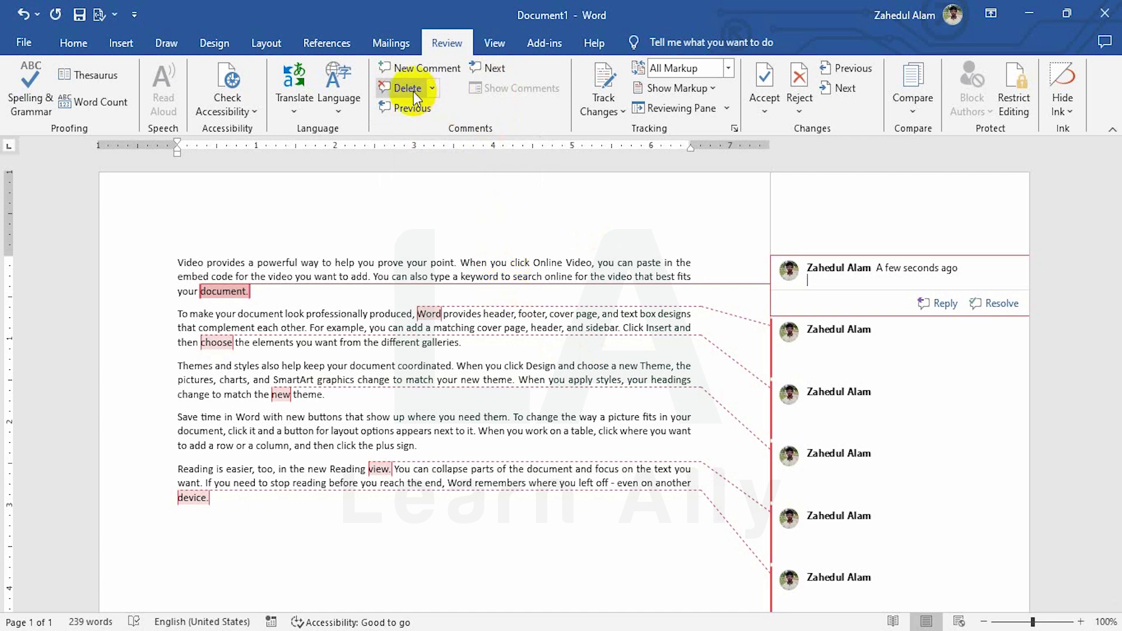
Step: Delete only the comment attached to "document." at the end of the first paragraph
click(433, 89)
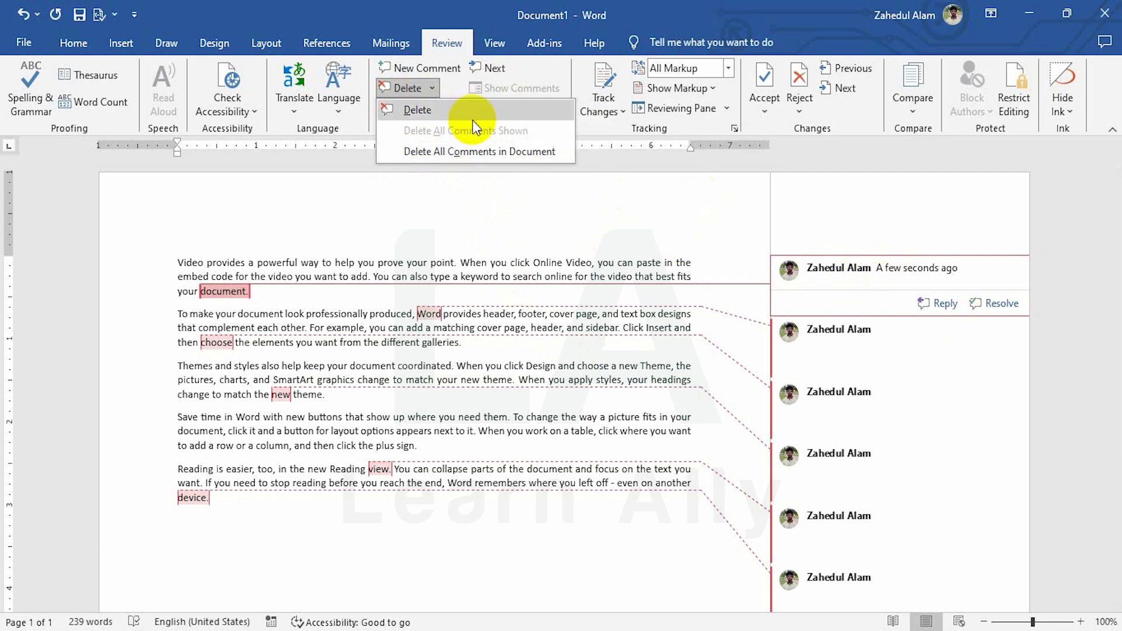
click(417, 110)
click(418, 110)
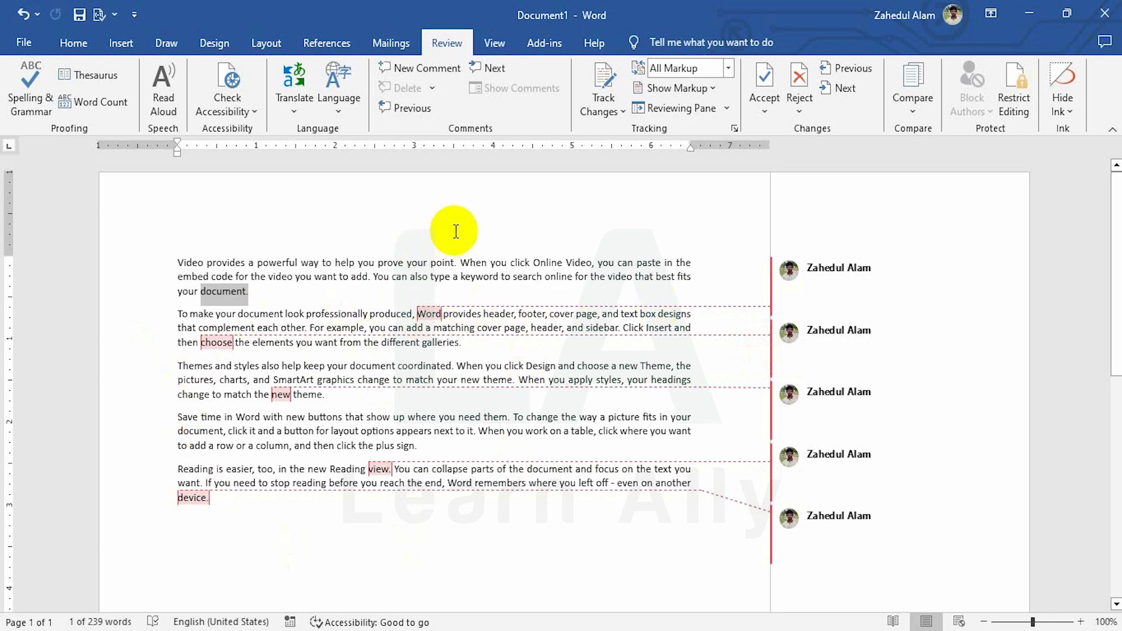
Step: Delete all remaining comments in the document at once, starting from the comment on "Word" in the second paragraph
click(430, 315)
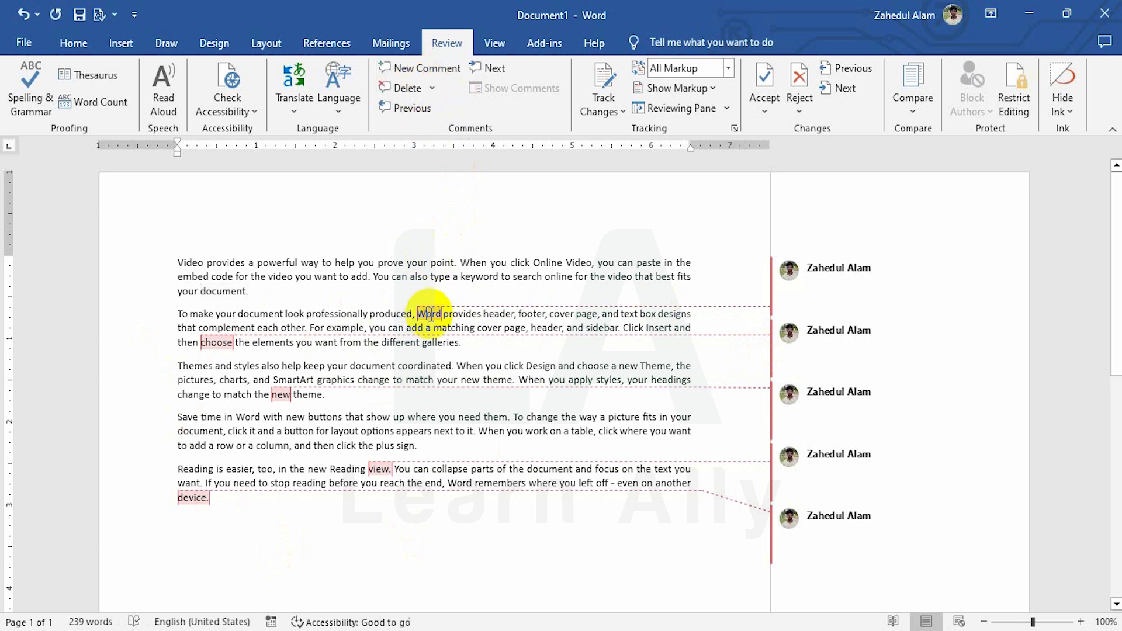
click(433, 93)
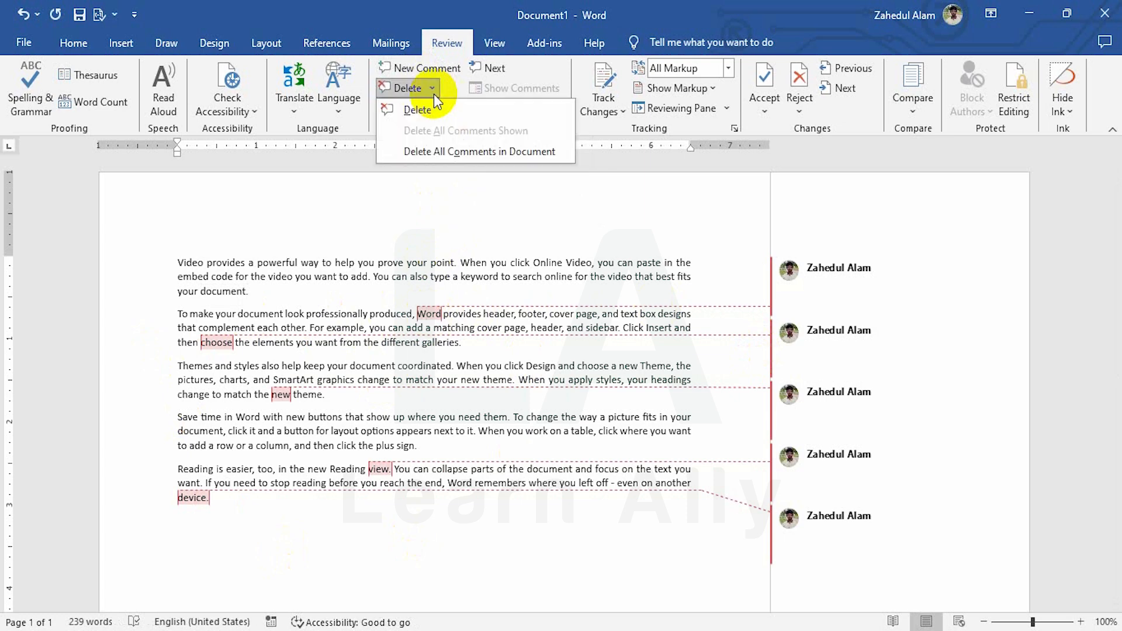
click(446, 152)
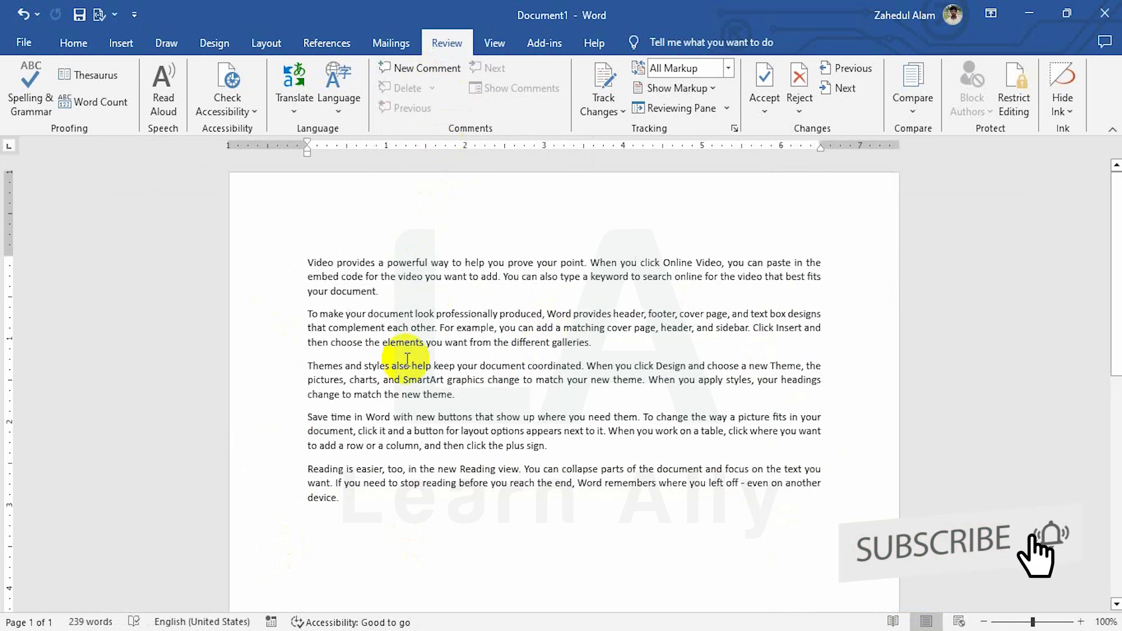
Step: Select all five paragraphs of the document's text
drag(358, 506, 301, 260)
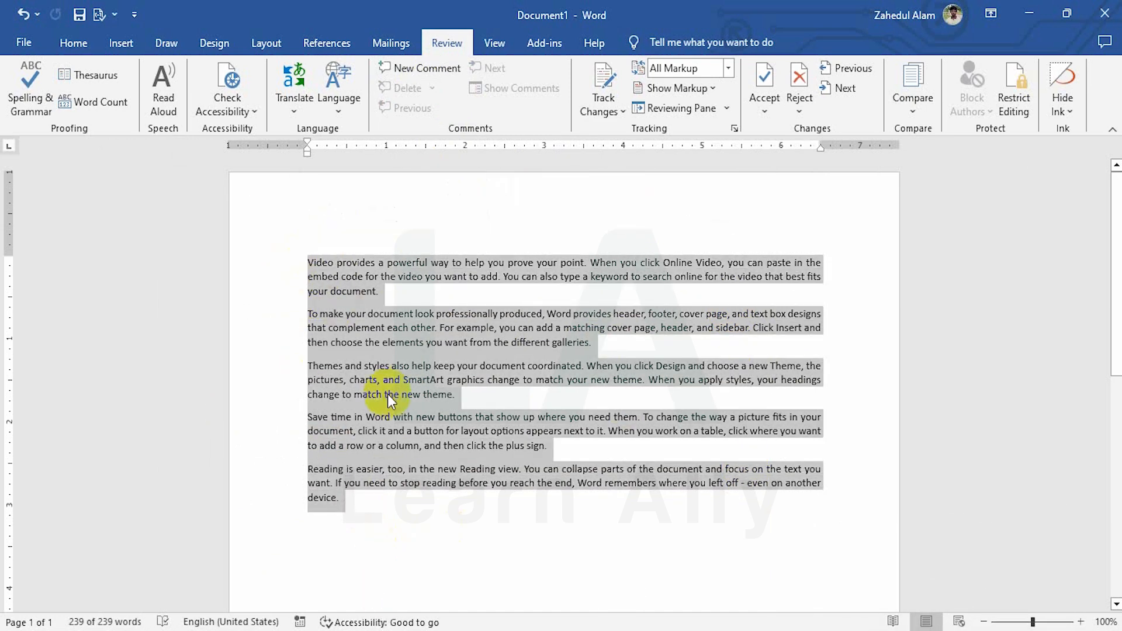